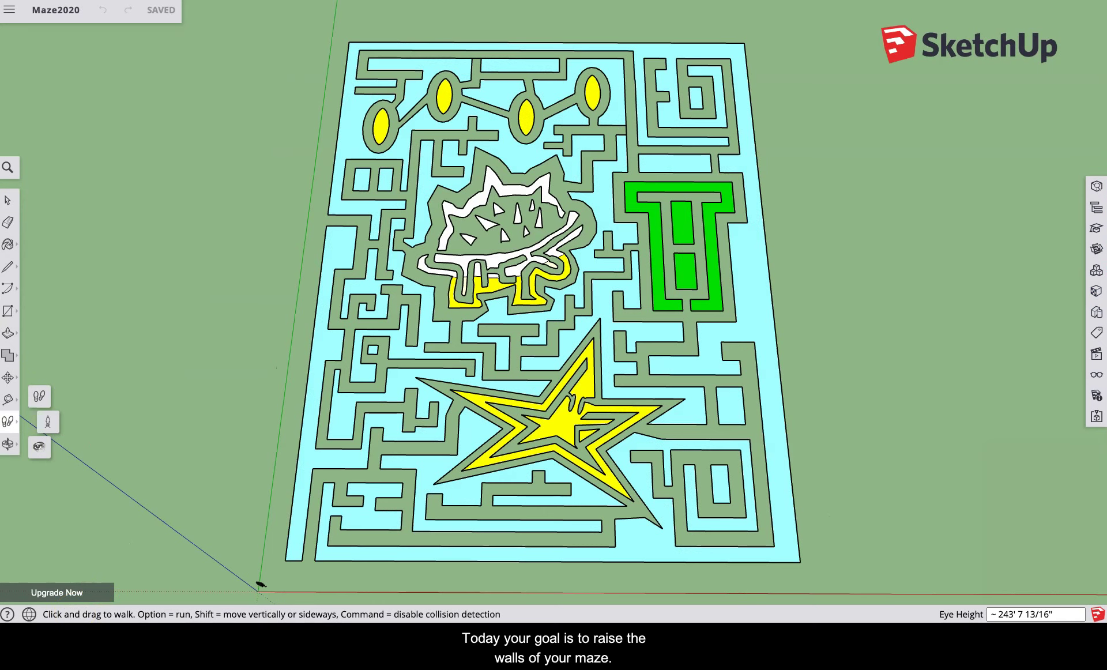
Step: Exit Walk with the Select tool and orbit so the flat maze tilts back at an angle
left_click(13, 198)
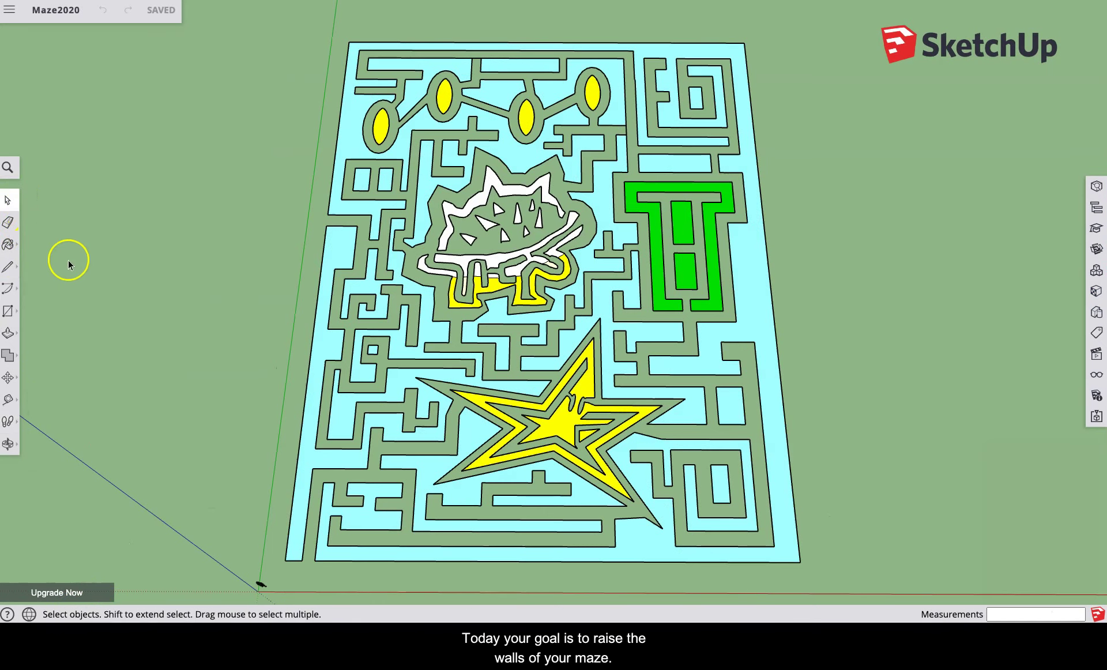
middle_click_drag(175, 377, 137, 210)
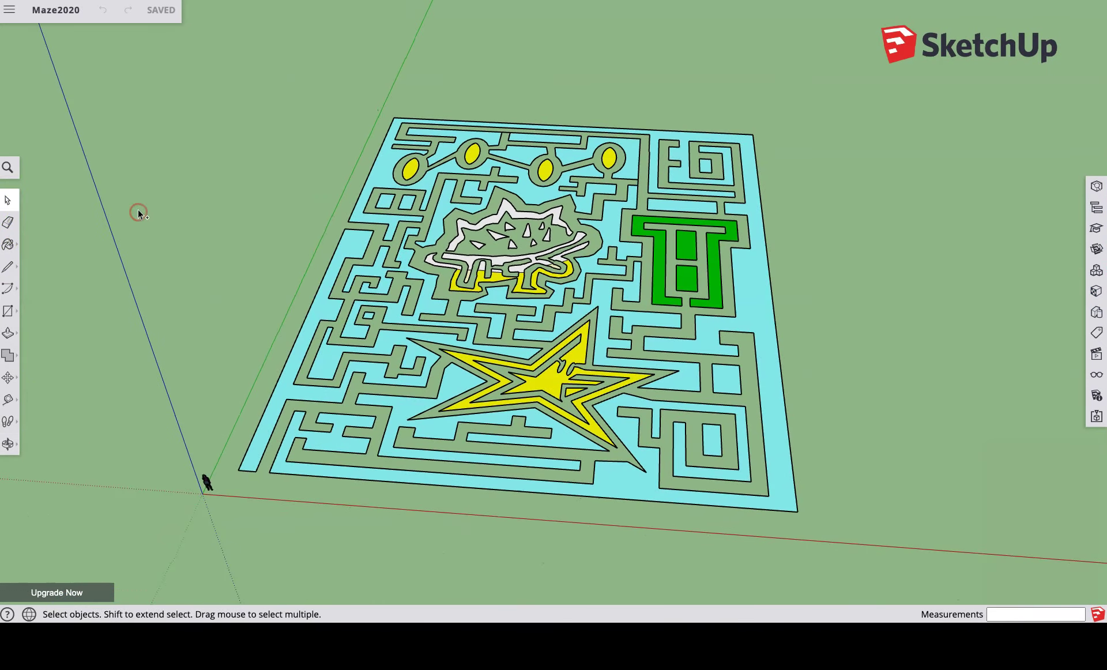
middle_click_drag(202, 284, 248, 256)
Step: Push/Pull the first wall strips near the top, including the outer border, up to 7'
key("p")
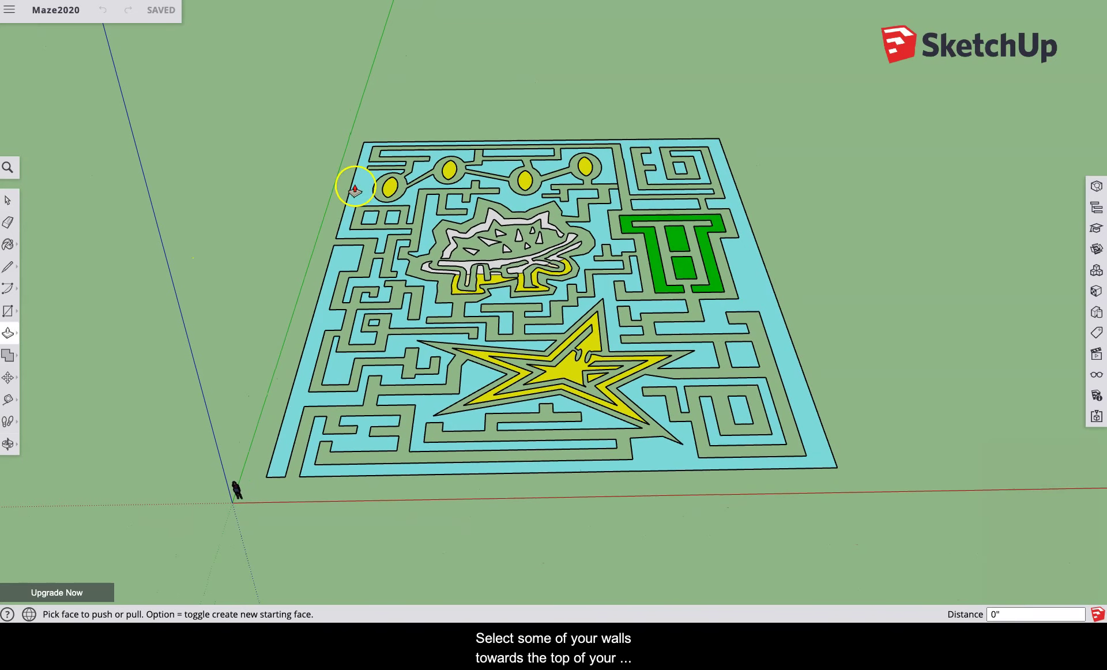
left_click(366, 154)
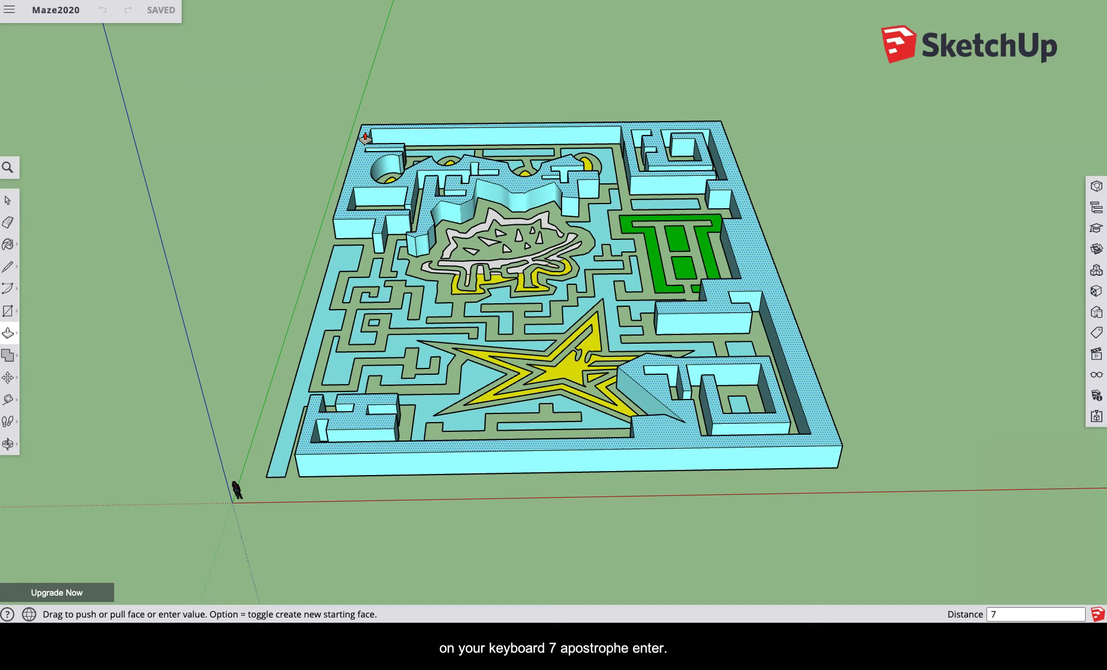
key("Return")
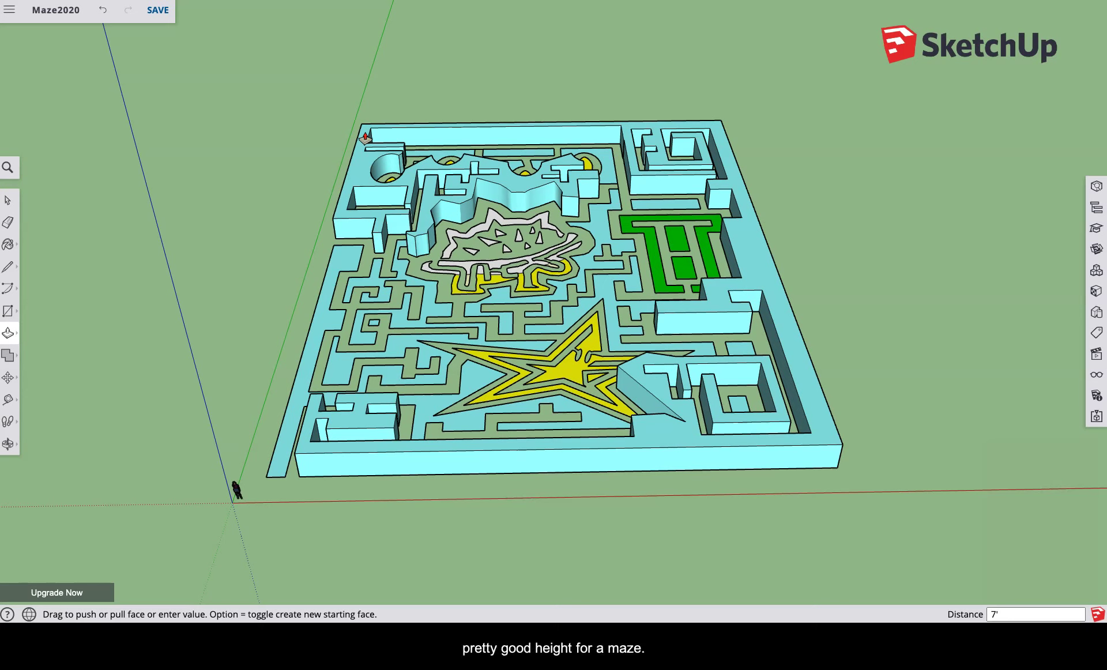
left_click(246, 163)
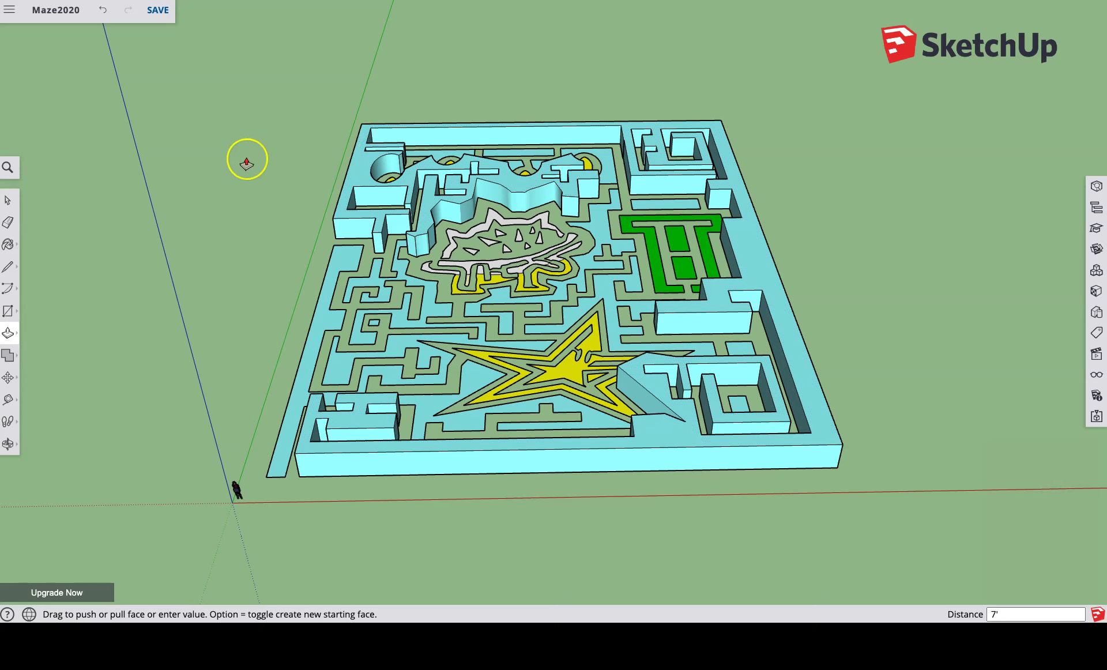
Step: Orbit to a diagonal view and raise the wall strip by the yellow ovals to the existing wall height
left_click(245, 163)
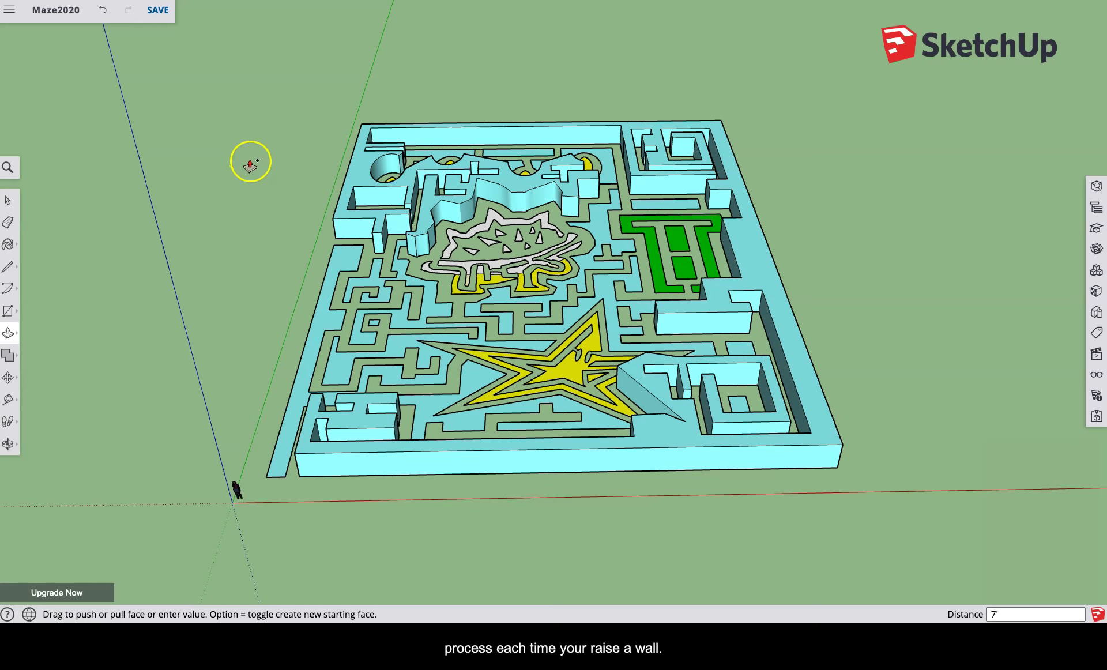
key("o")
left_click_drag(246, 161, 226, 276)
key("p")
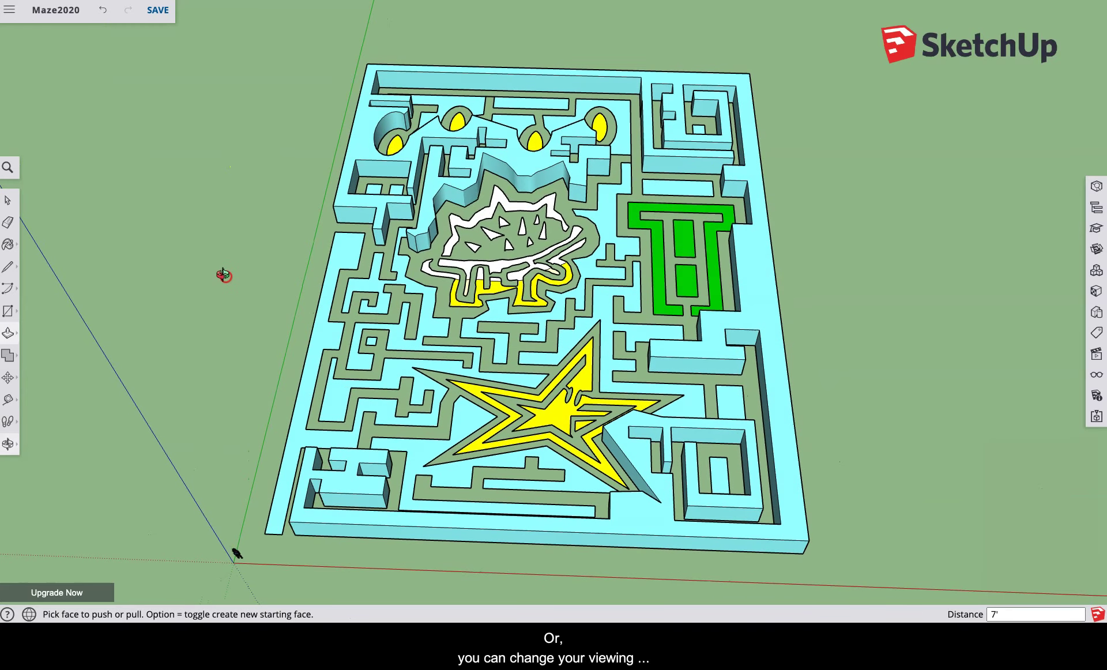
left_click(258, 228)
left_click(441, 109)
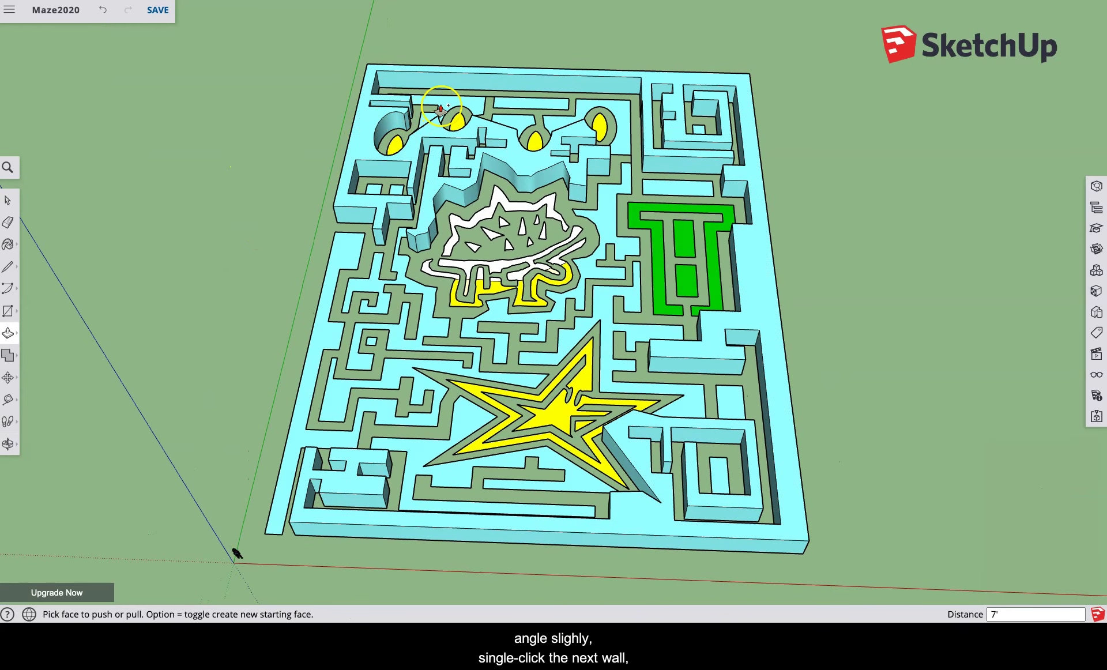
key("o")
left_click_drag(256, 225, 519, 202)
key("p")
left_click(272, 234)
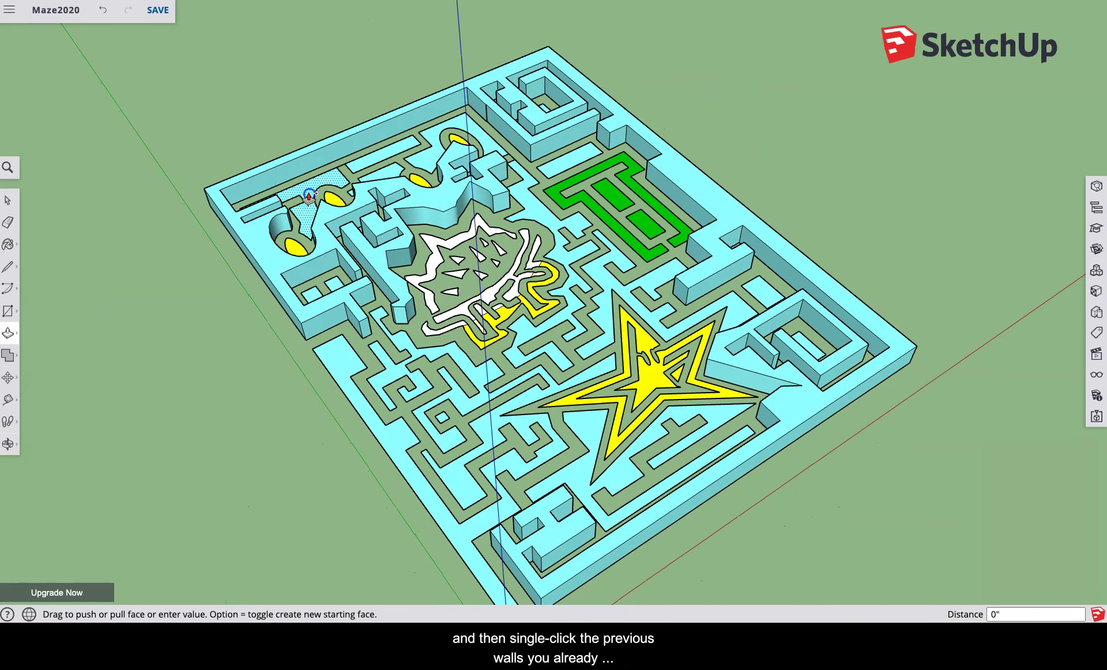
left_click(259, 243)
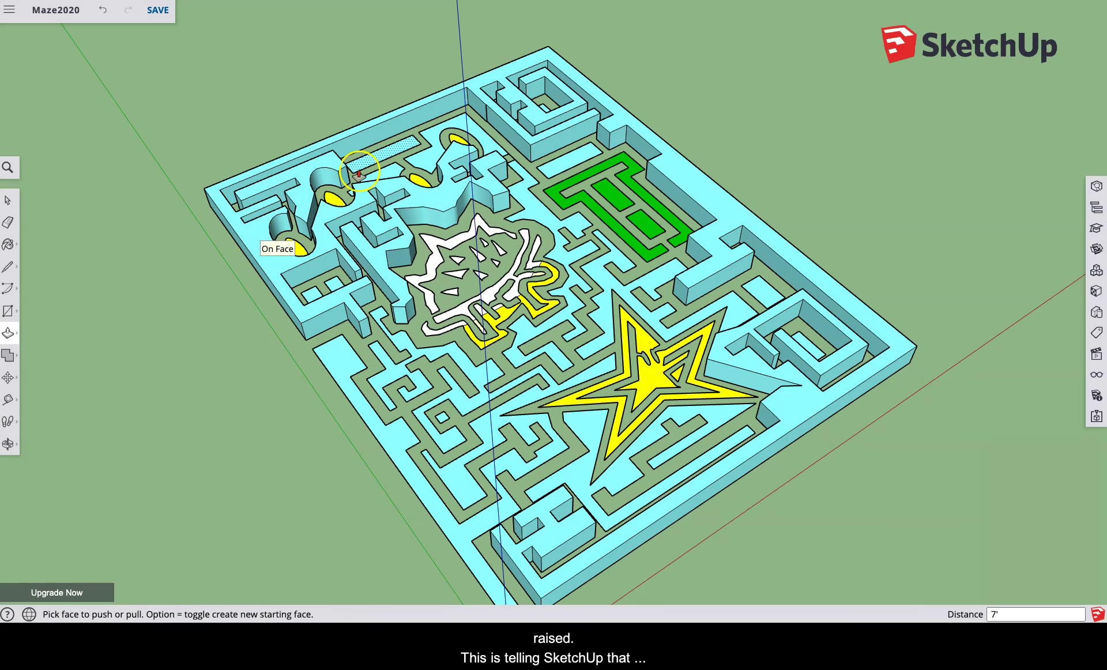
Step: Raise two more flat wall strips to match the neighbouring 7' walls
left_click(361, 168)
left_click(304, 170)
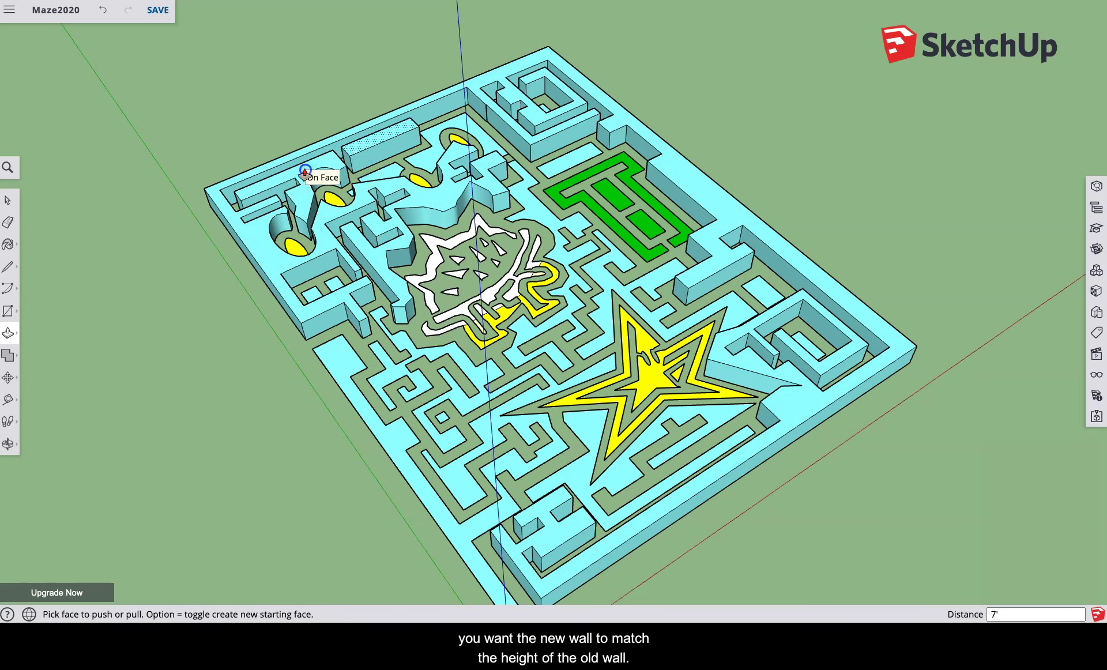
left_click(378, 180)
left_click(345, 184)
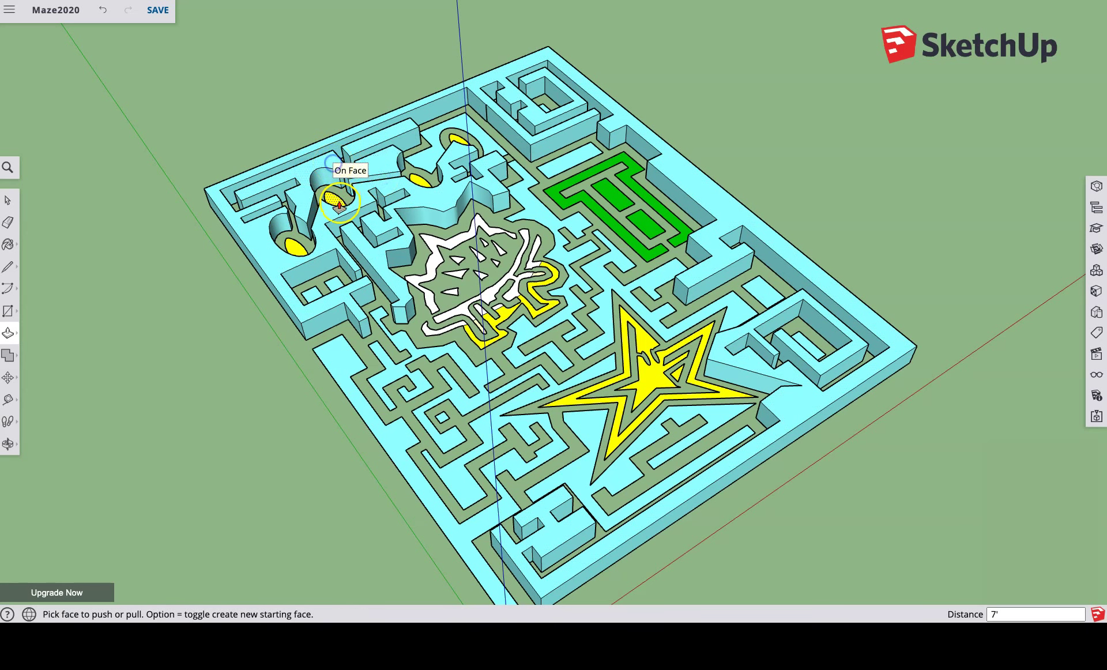
Step: Sink the yellow faces in three holes to the same depth as the other hole
left_click(336, 202)
left_click(297, 247)
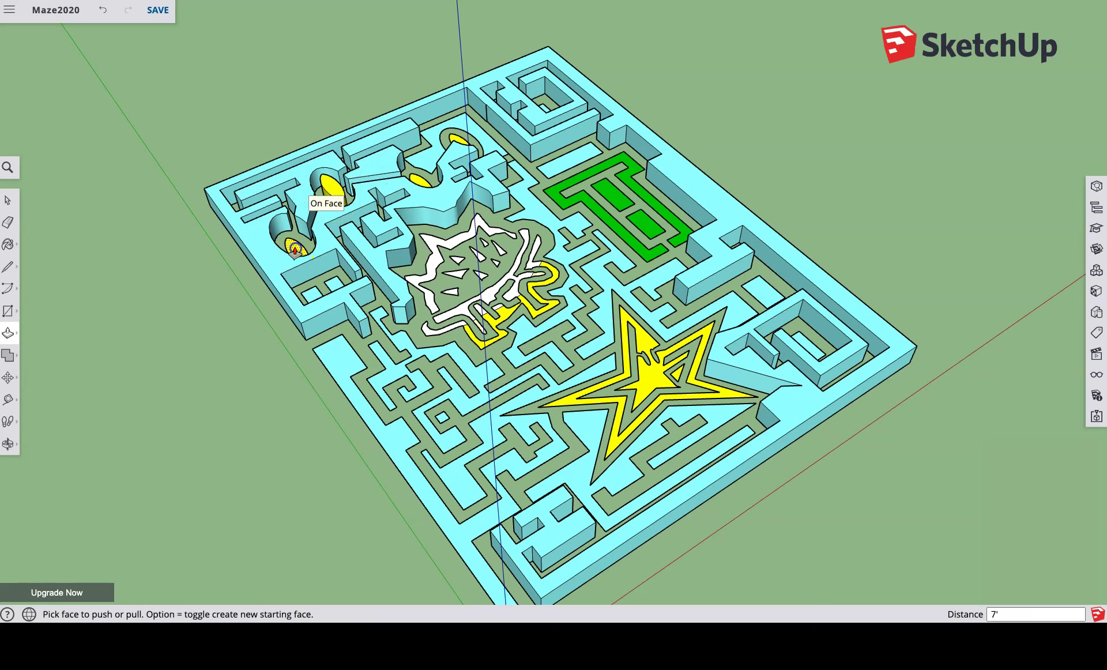
left_click(294, 250)
left_click(271, 254)
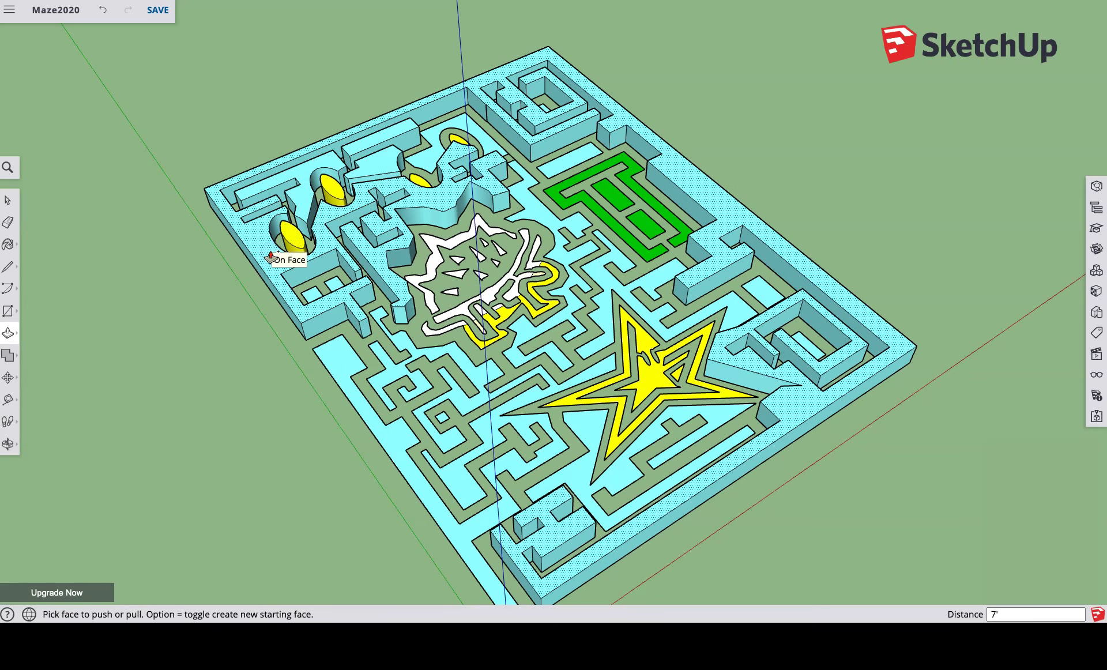
left_click(417, 174)
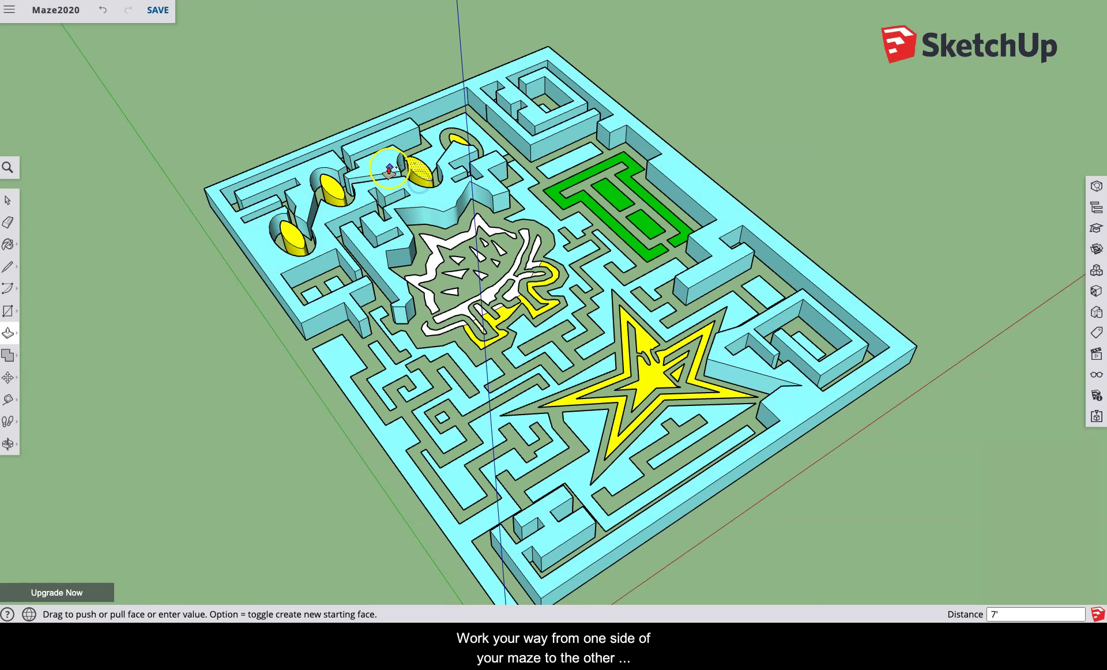
left_click(389, 168)
Step: Raise the next wall face to its neighbour's height and sink the upper-right yellow hole face to match
left_click(388, 167)
left_click(390, 161)
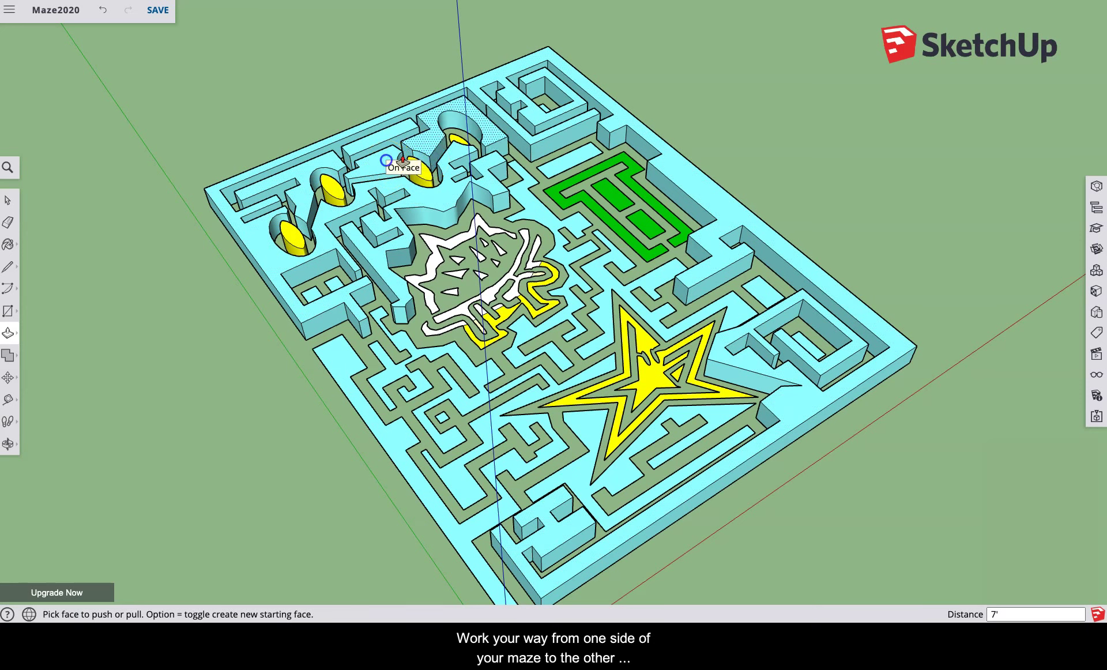
left_click(459, 148)
left_click(459, 146)
left_click(452, 151)
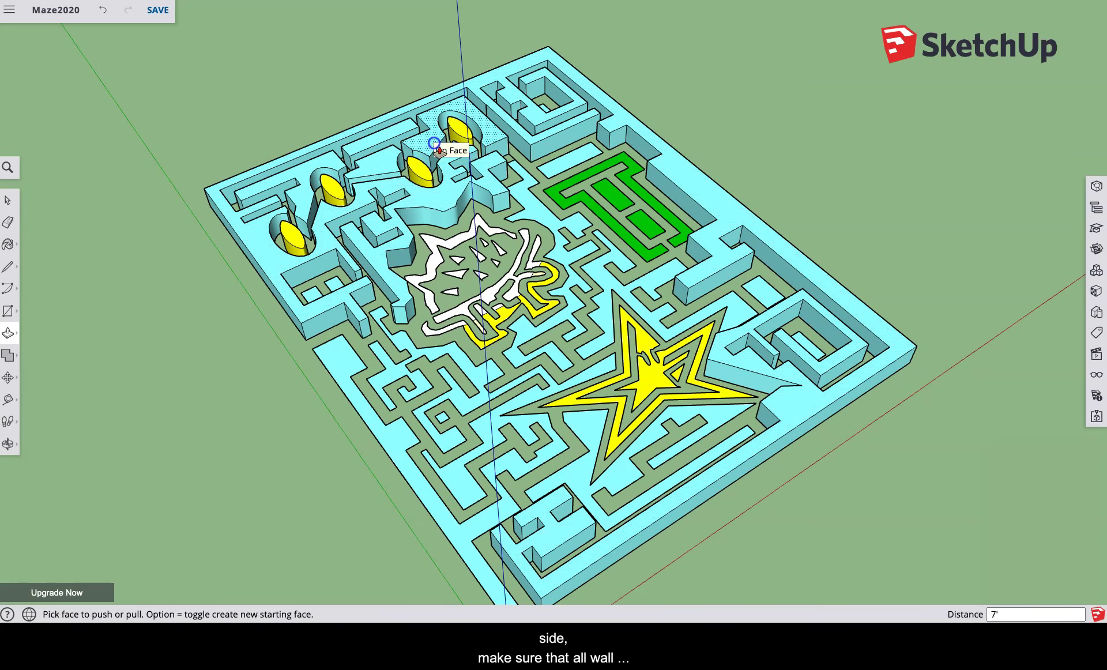
Step: Raise the white cat shape and the next wall strip to the matching wall height
left_click(427, 257)
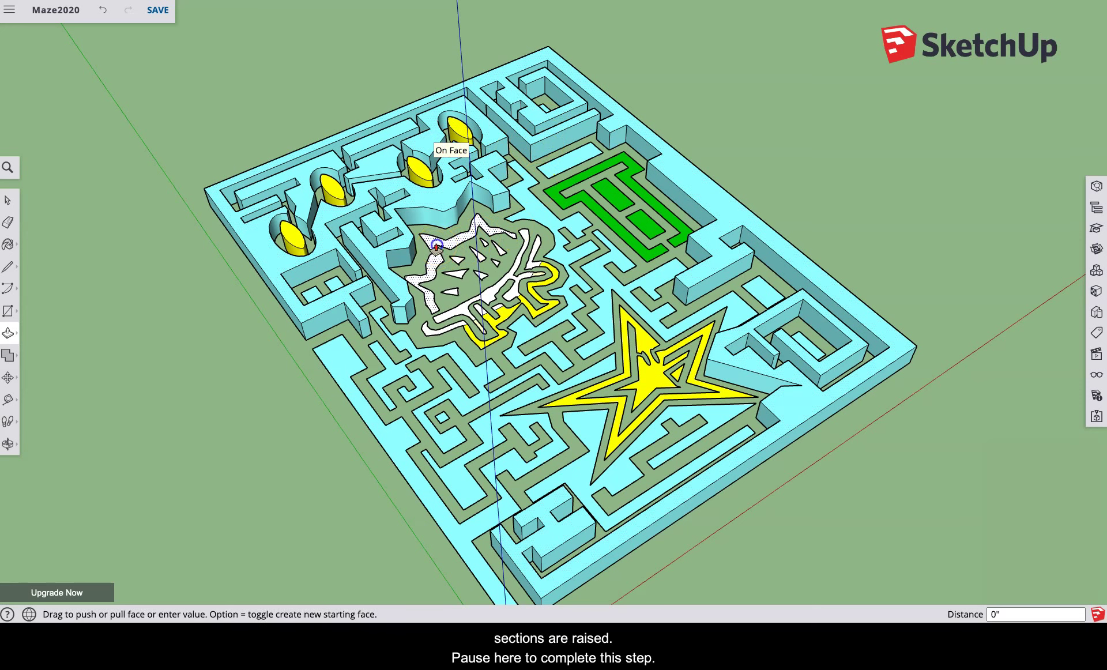
left_click(405, 246)
left_click(518, 242)
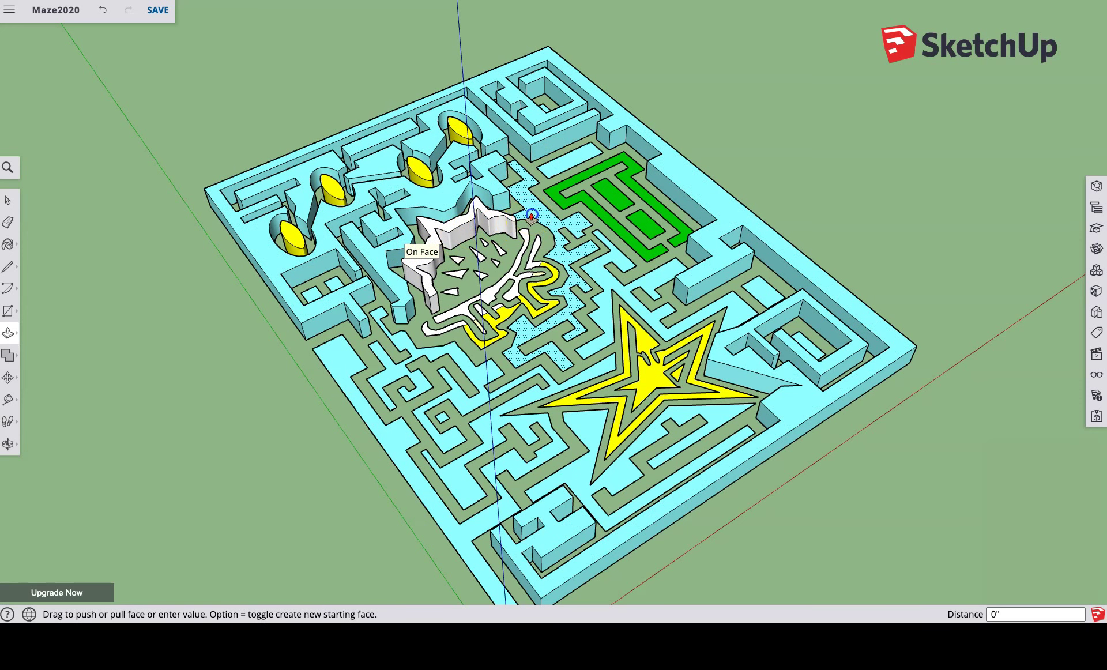
left_click(498, 217)
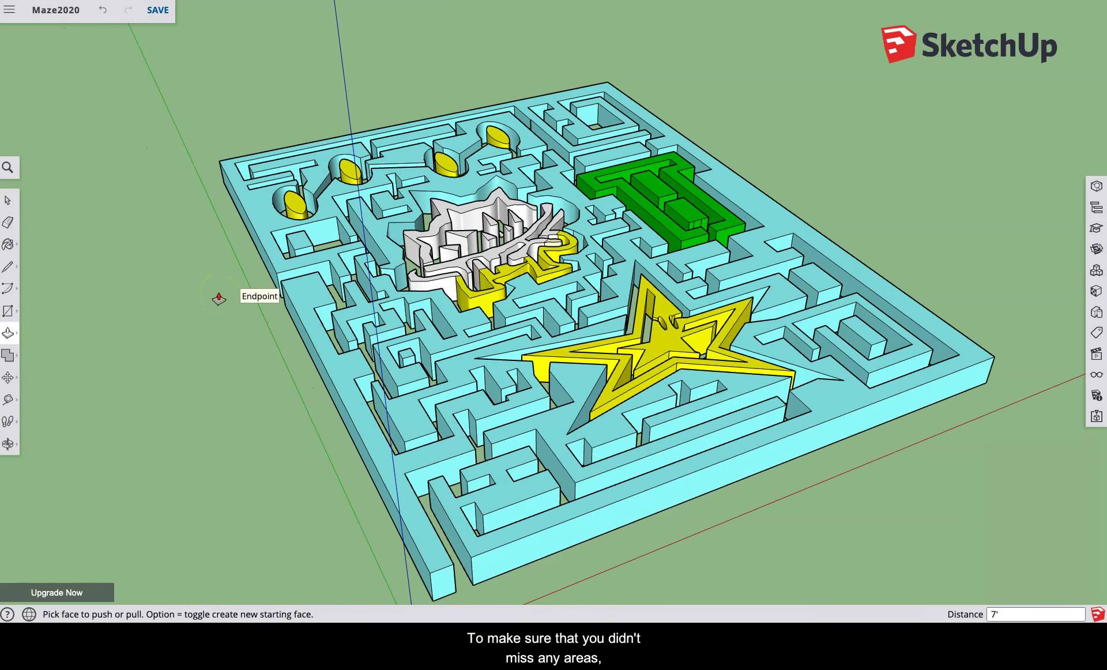
Step: Orbit toward a top-down view and raise the small missed face inside the castle to 7'
key("o")
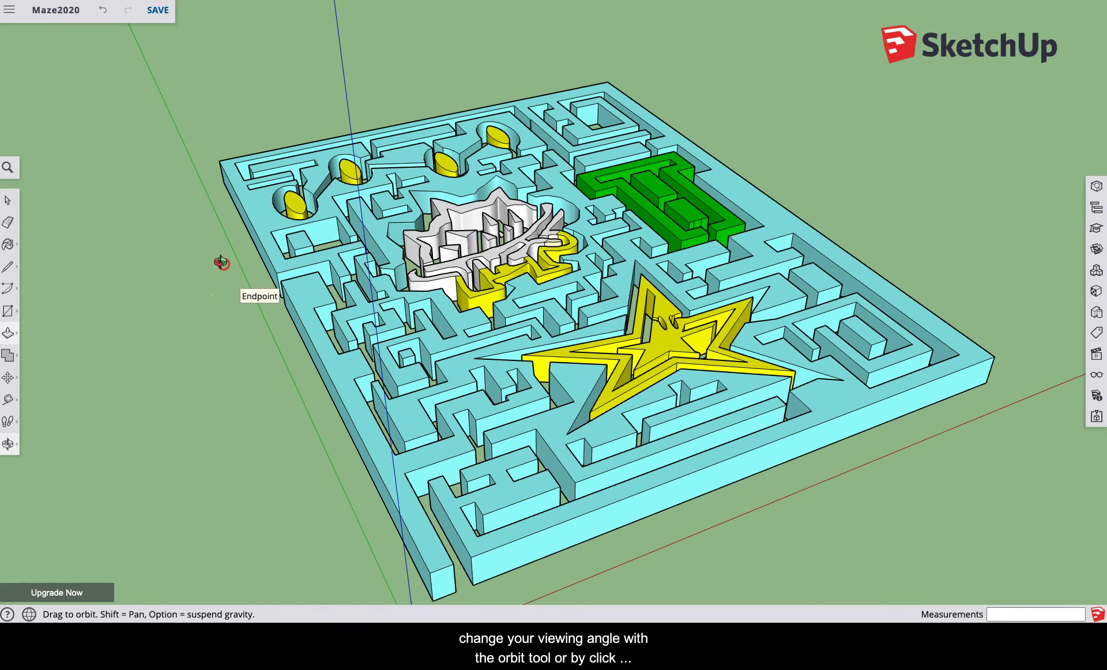
left_click_drag(223, 259, 179, 363)
middle_click_drag(179, 363, 155, 366)
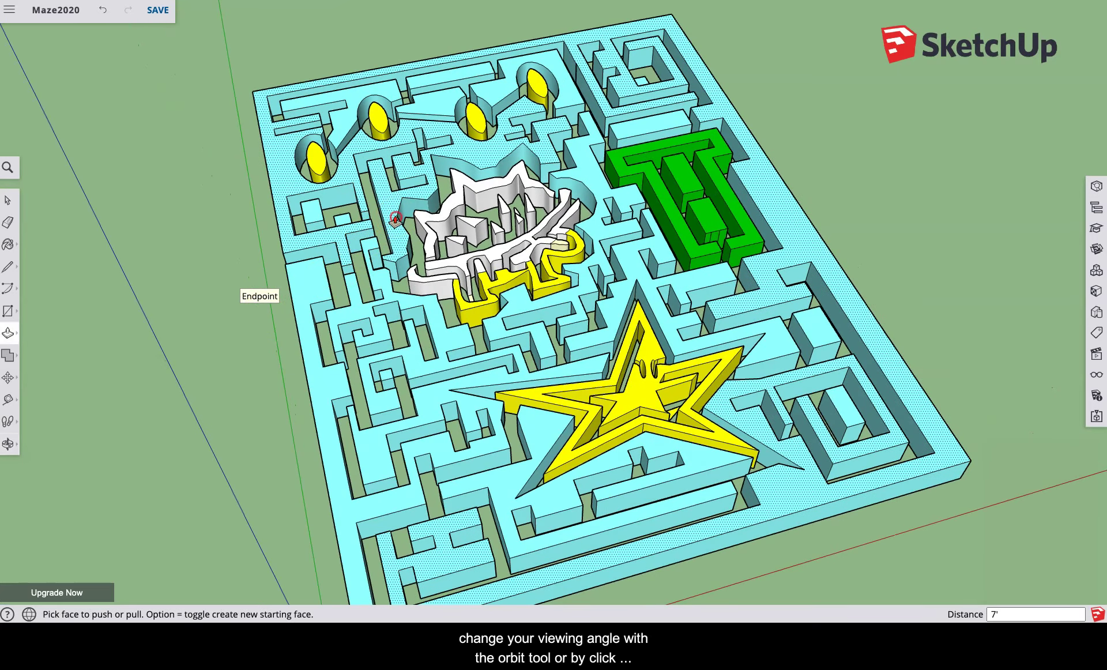
middle_click_drag(383, 217, 357, 294)
left_click(316, 254)
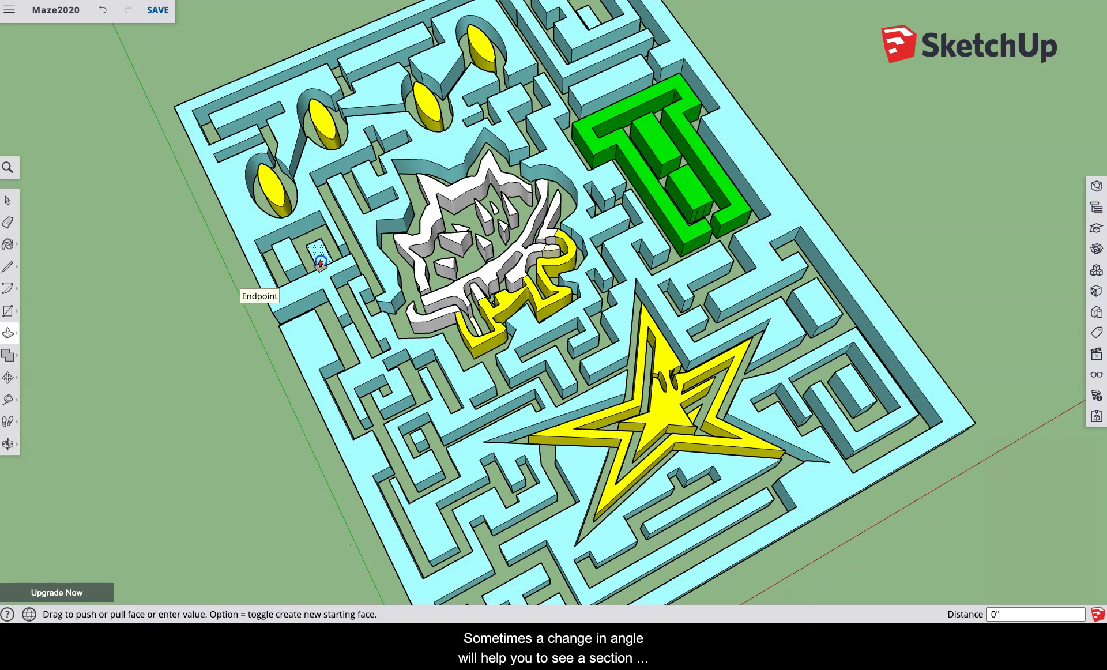
left_click(292, 262)
scroll(438, 231, "up", 5)
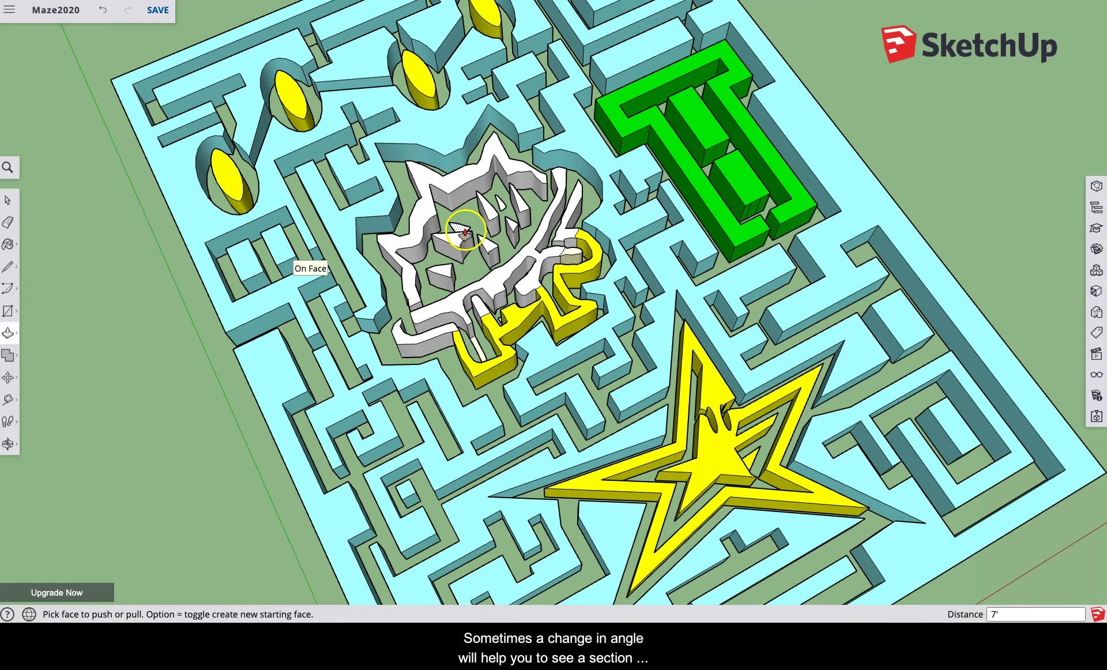
left_click(431, 228)
type("7")
key("Return")
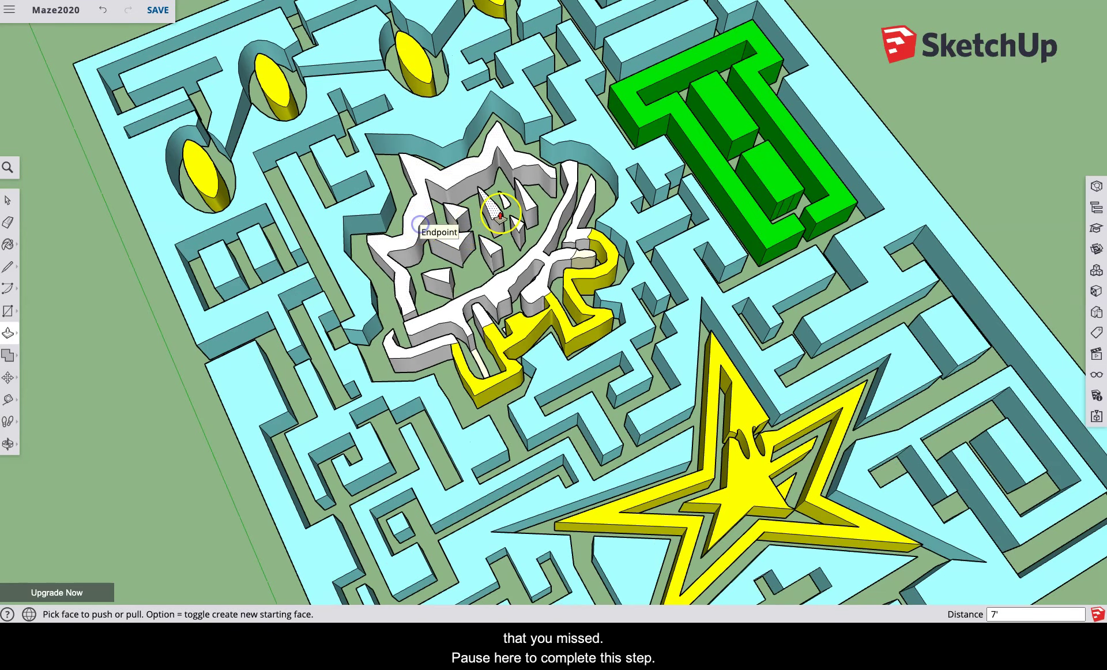
Step: Raise another missed face, push the yellow S face down 7', then zoom out to an oblique view
left_click(441, 187)
left_click(441, 186)
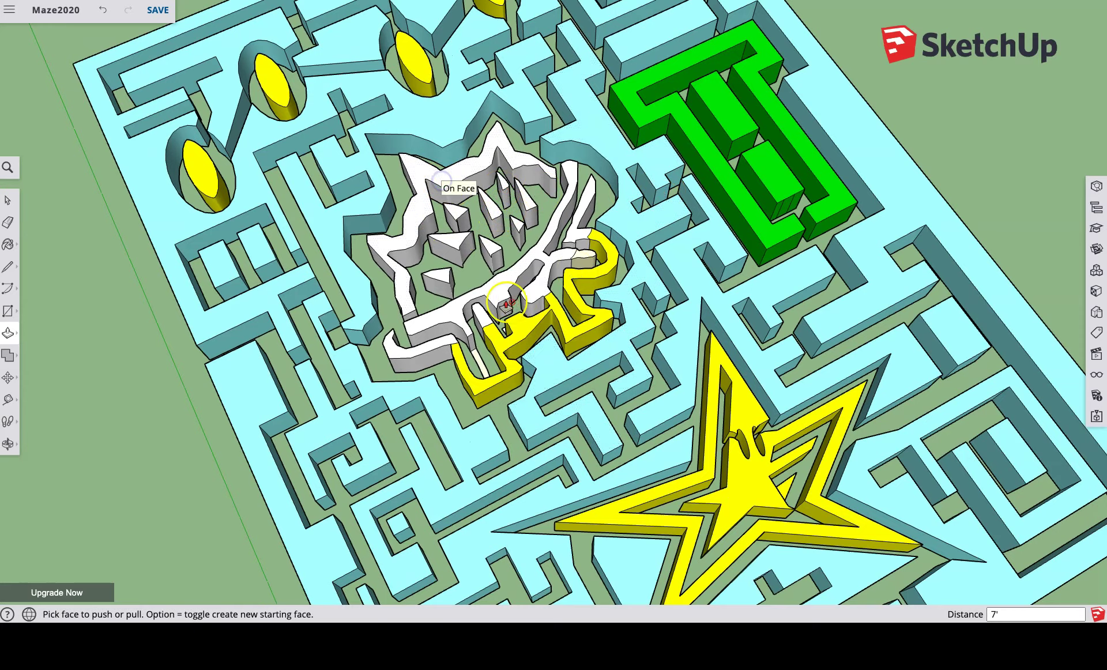
middle_click_drag(496, 311, 495, 378)
scroll(494, 378, "up", 2)
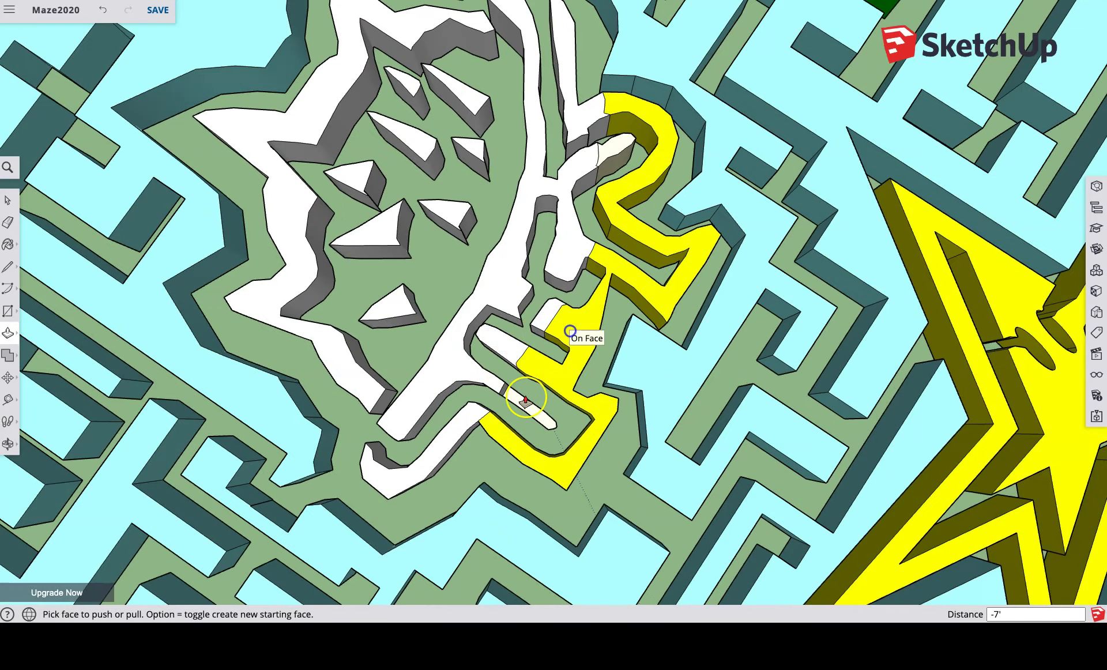
left_click(568, 328)
left_click(483, 379)
scroll(537, 360, "down", 1)
scroll(537, 361, "down", 5)
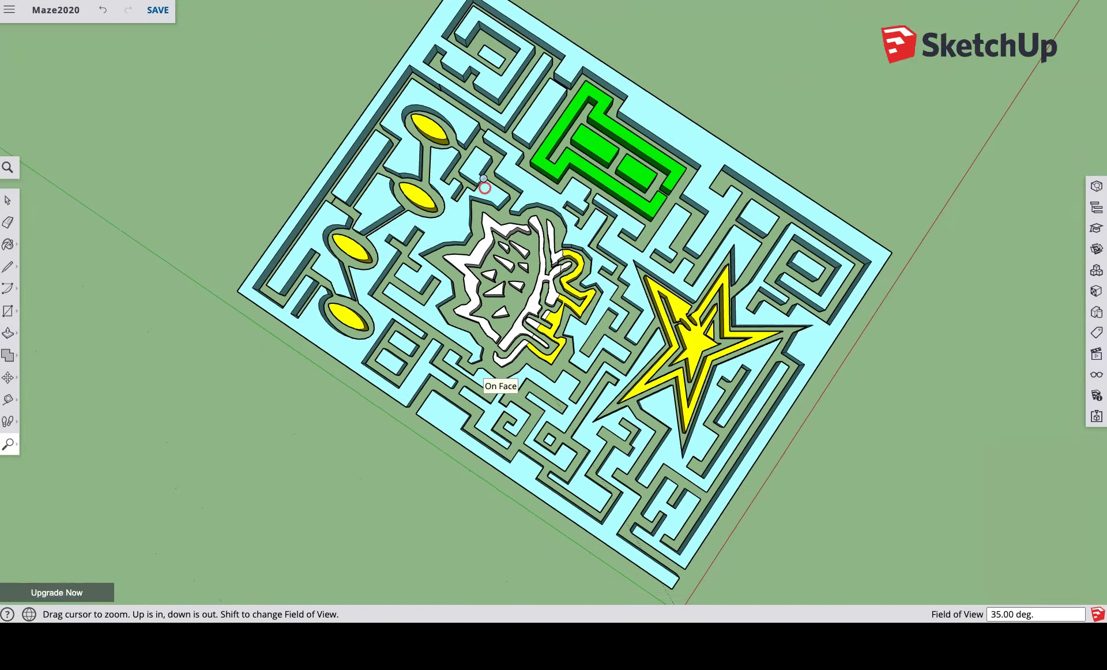
middle_click_drag(537, 360, 487, 165)
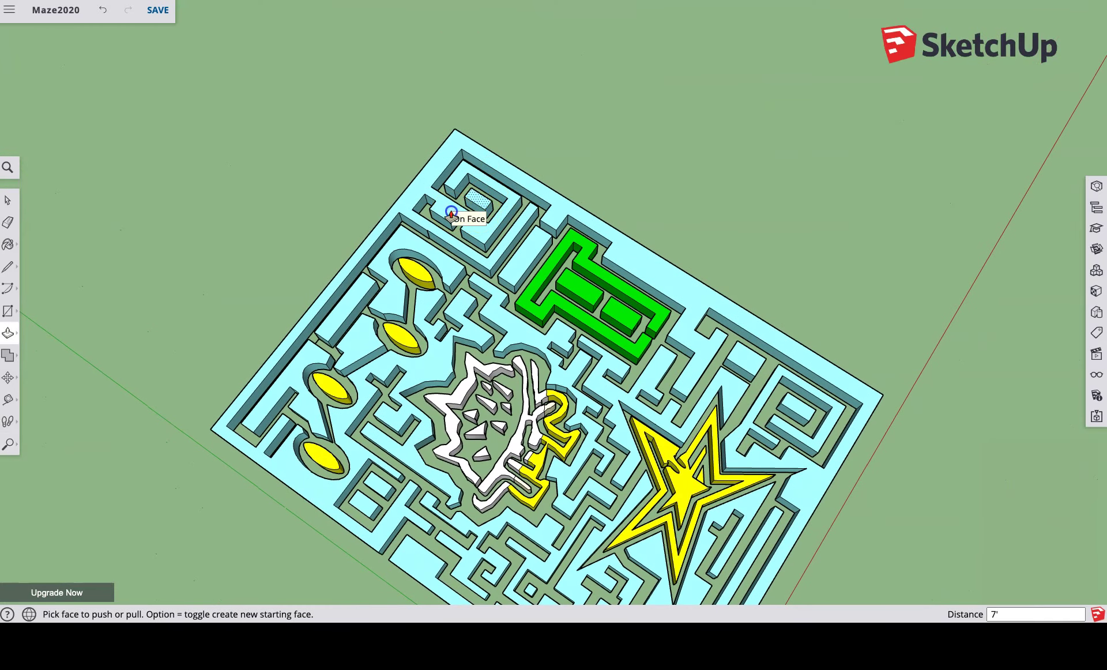
middle_click_drag(660, 452, 429, 386)
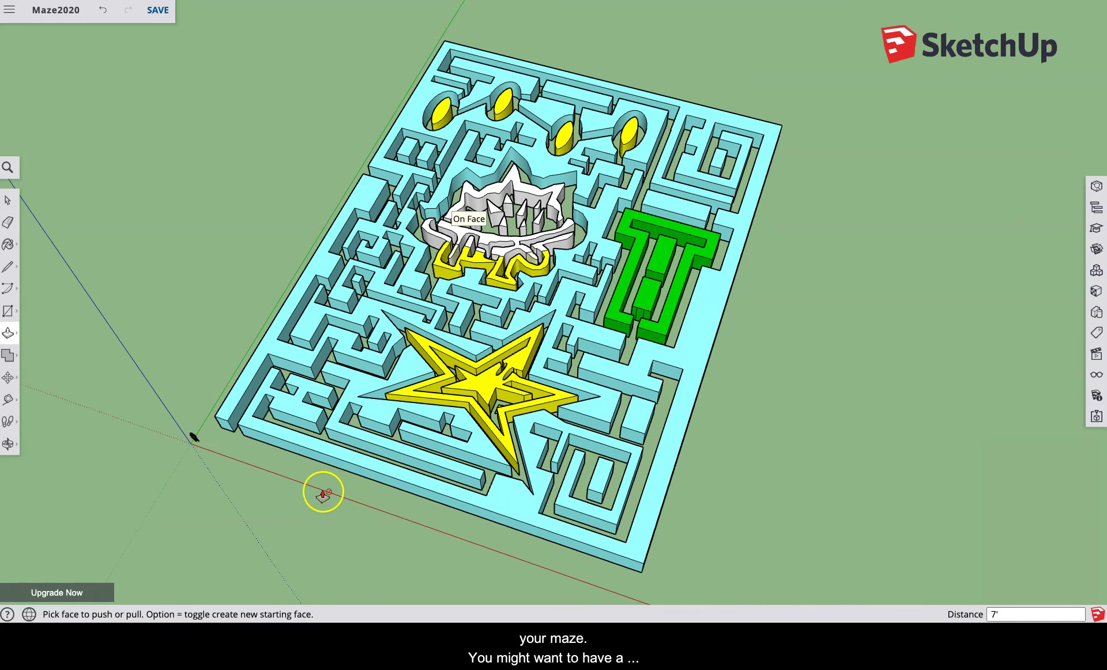
Step: Orbit down to face the maze entrance and zoom in until looking along the first corridor
middle_click_drag(322, 492, 452, 518)
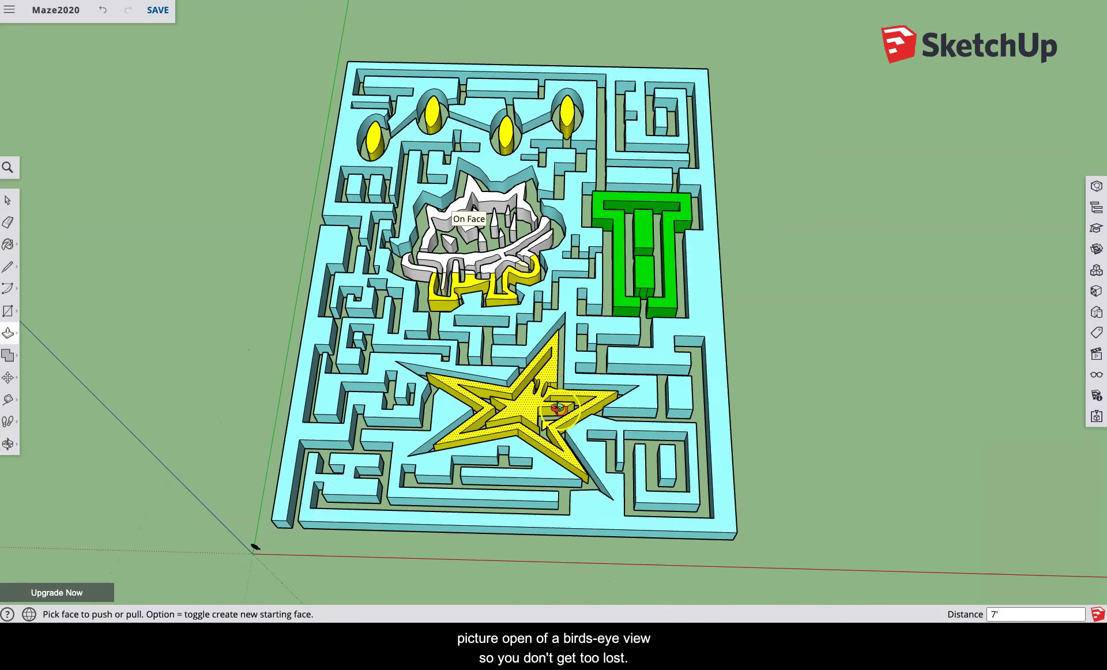
middle_click_drag(558, 408, 314, 333)
key("p")
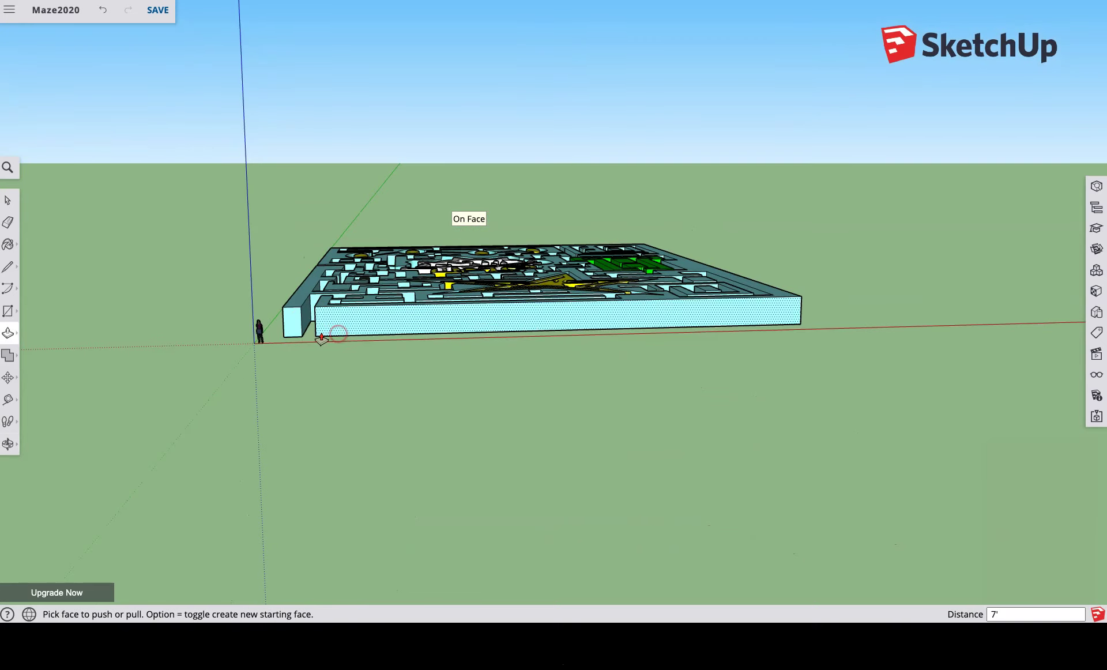
scroll(299, 333, "up", 3)
scroll(300, 333, "up", 6)
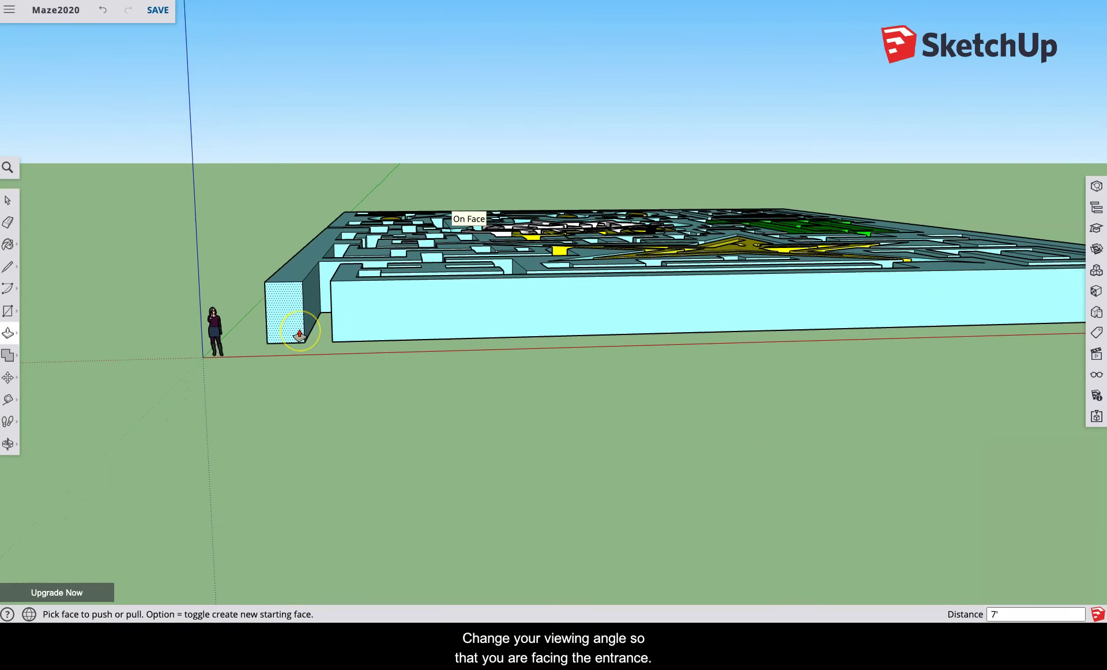
scroll(300, 333, "up", 5)
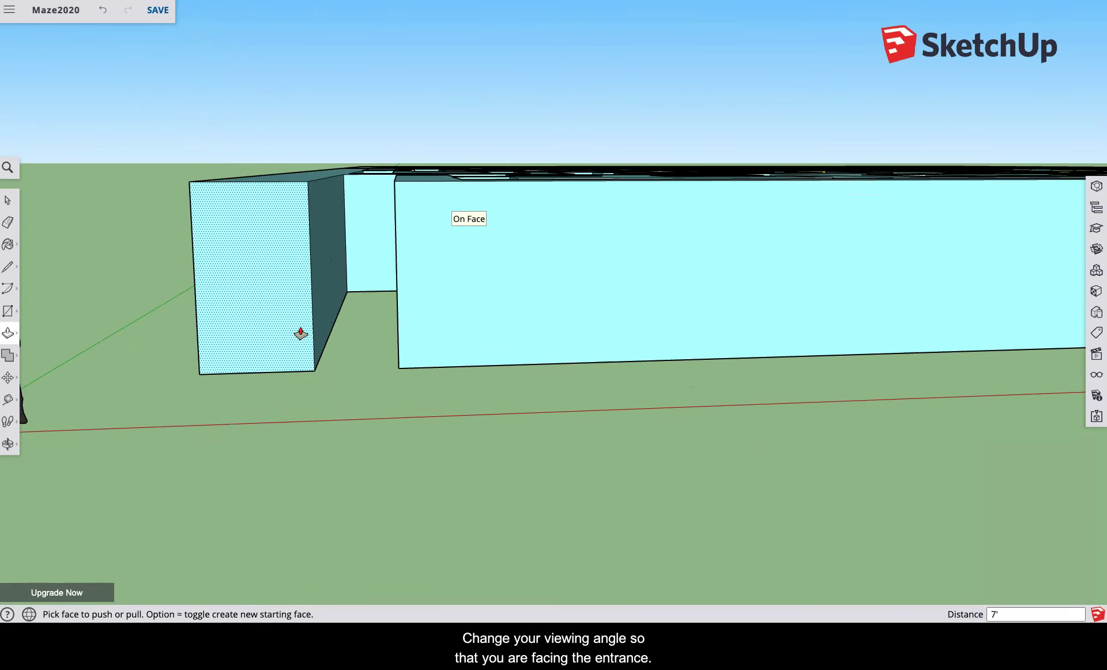
middle_click_drag(300, 333, 482, 354)
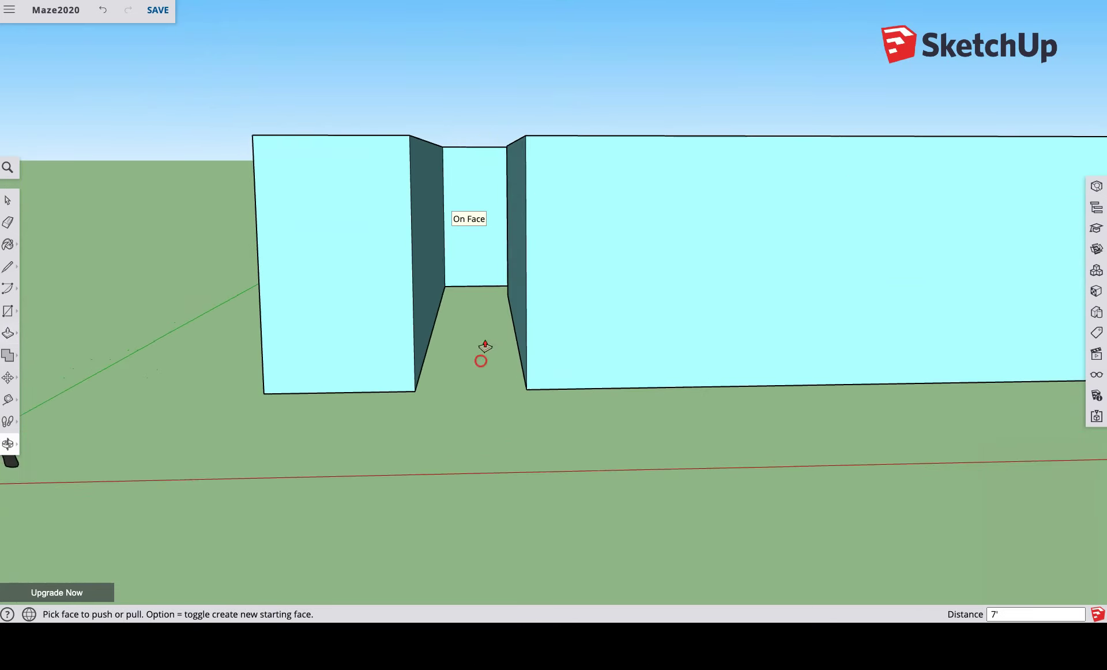
scroll(484, 280, "up", 4)
scroll(477, 203, "up", 2)
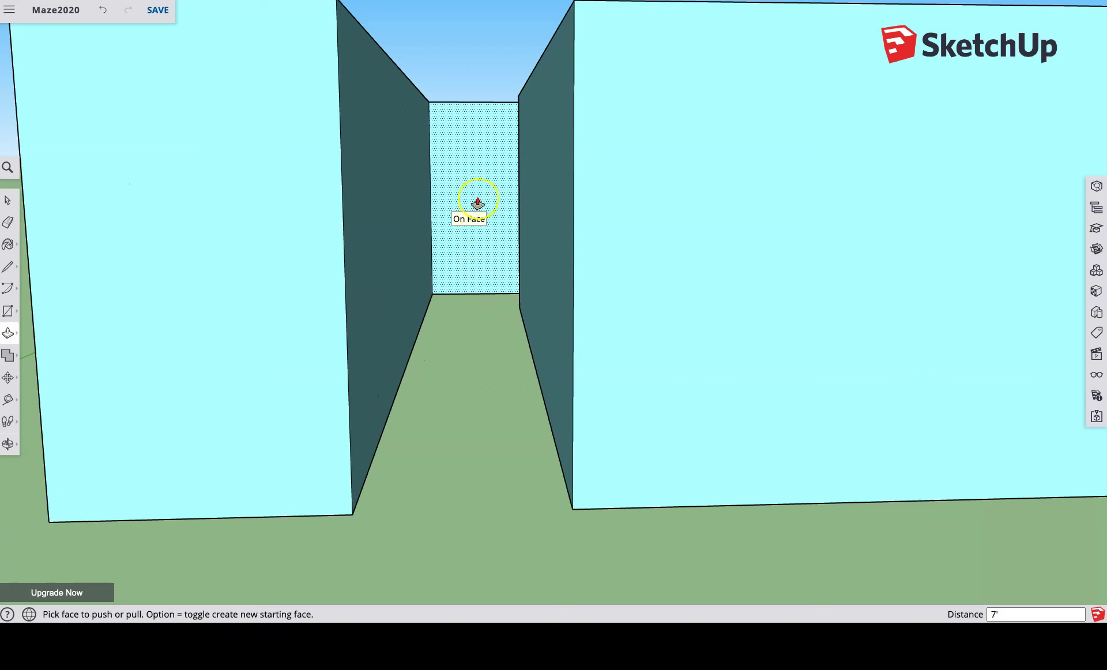
scroll(479, 172, "up", 3)
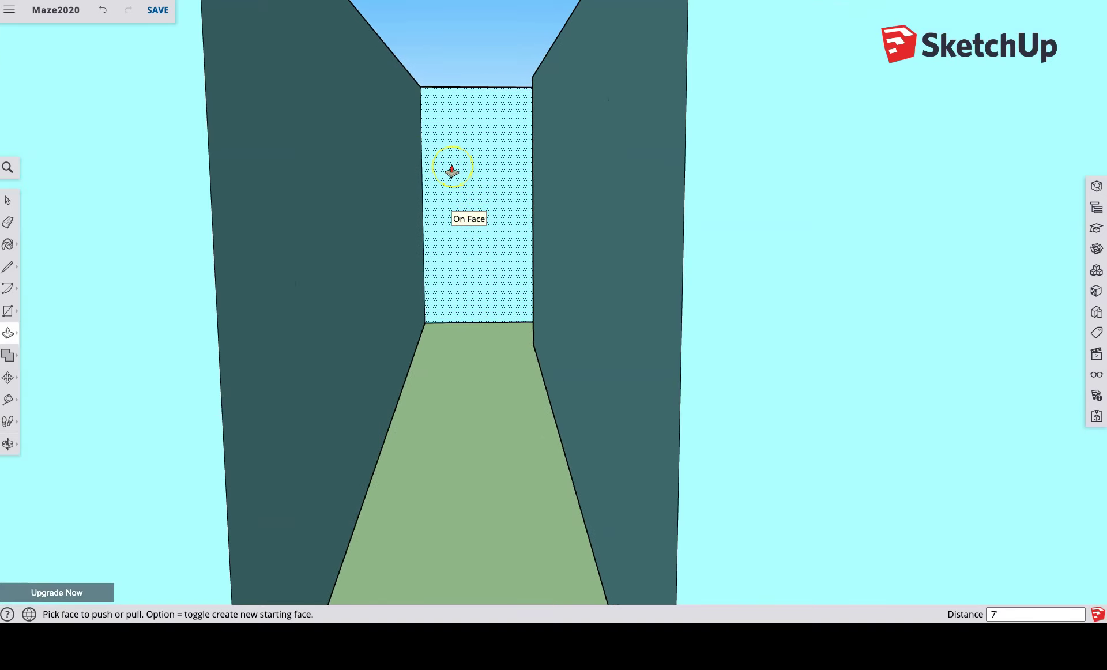
scroll(452, 171, "up", 2)
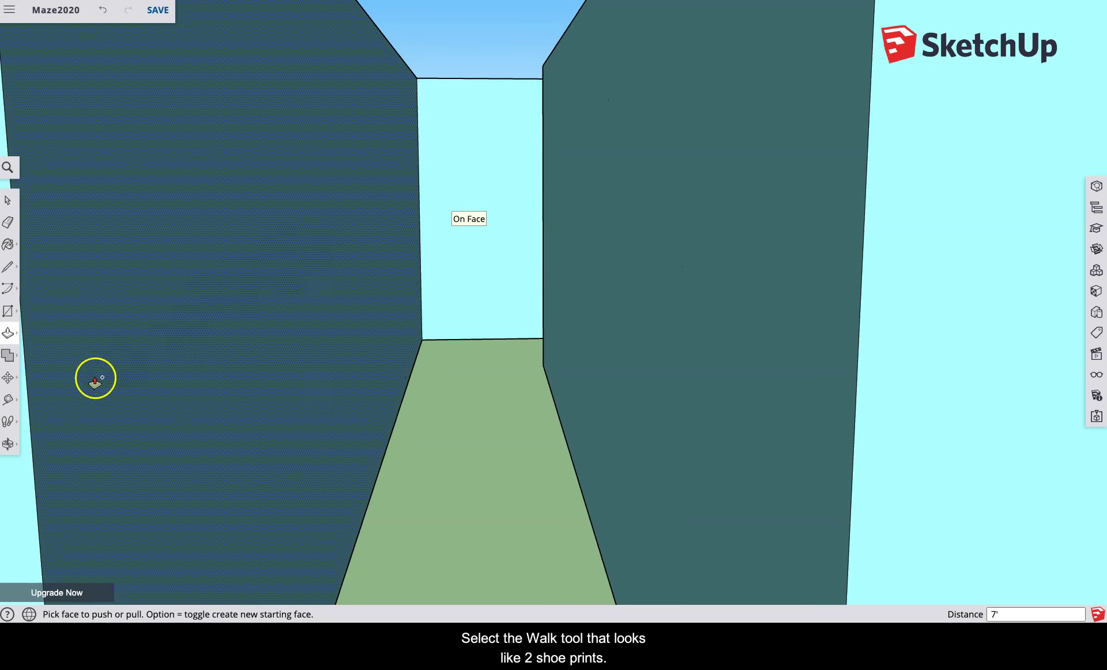
Step: Use the Walk tool to walk from the entrance through the 7' maze corridors
left_click(8, 420)
left_click(42, 397)
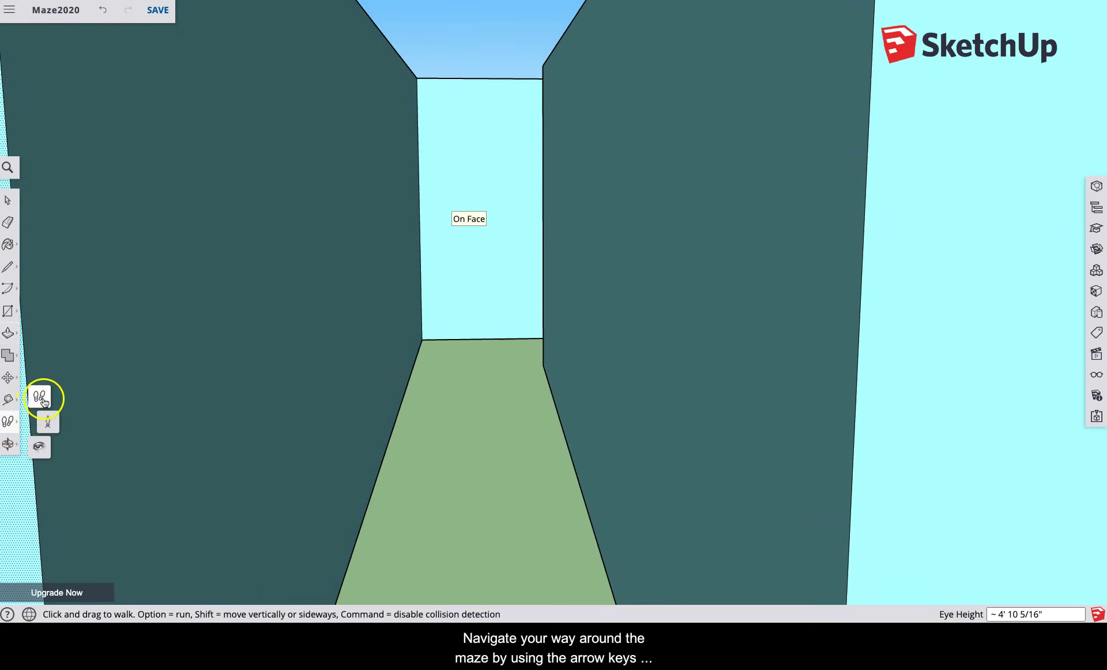
left_click_drag(331, 537, 479, 545)
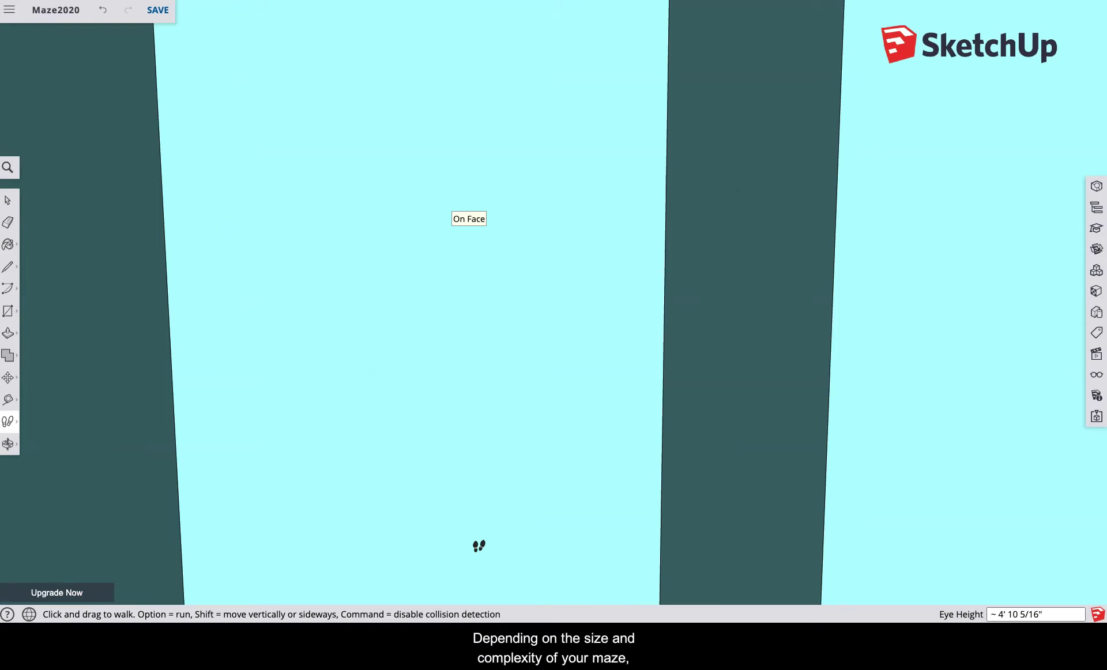
left_click_drag(479, 545, 479, 546)
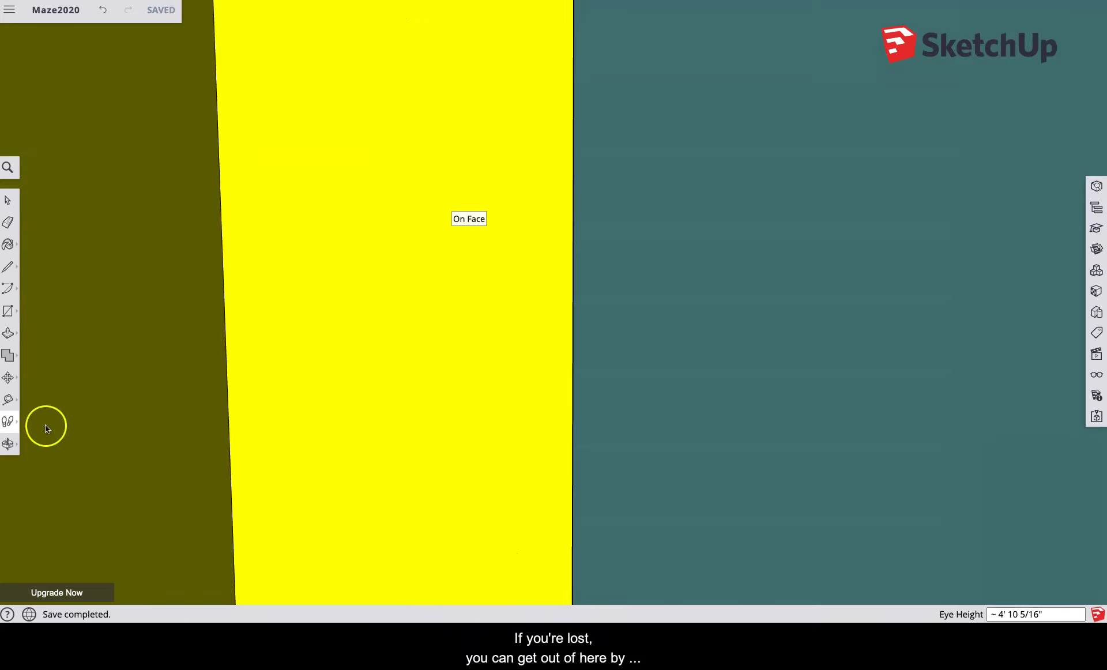
Step: Zoom out and orbit to a high oblique view of the whole maze with the star facing front
left_click(8, 443)
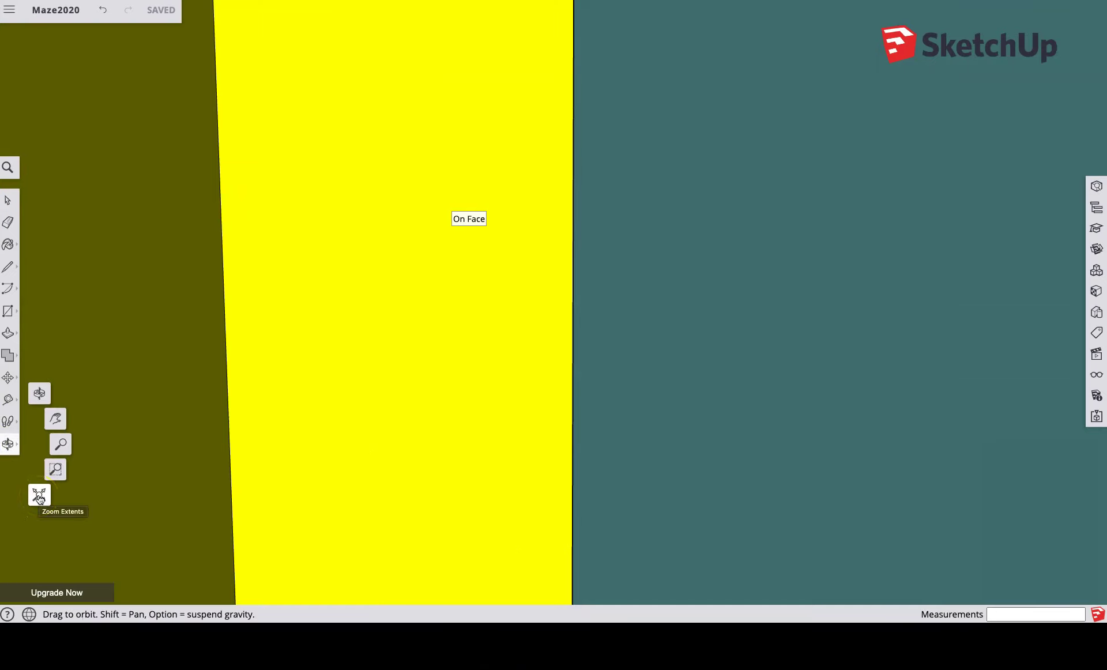
left_click(39, 496)
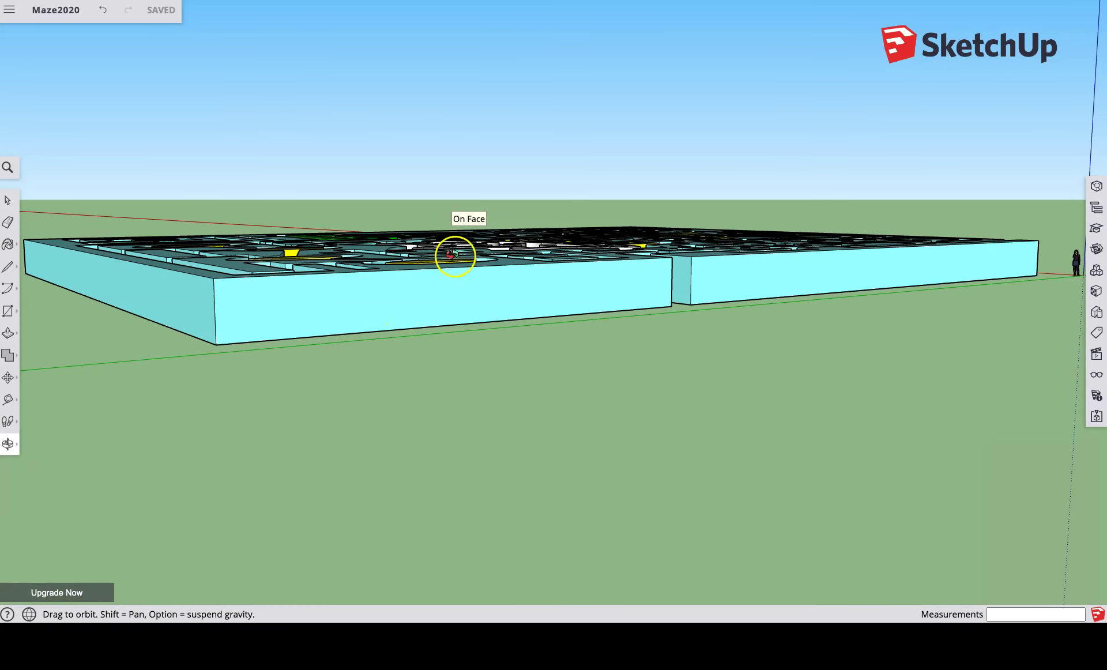
left_click_drag(455, 256, 374, 396)
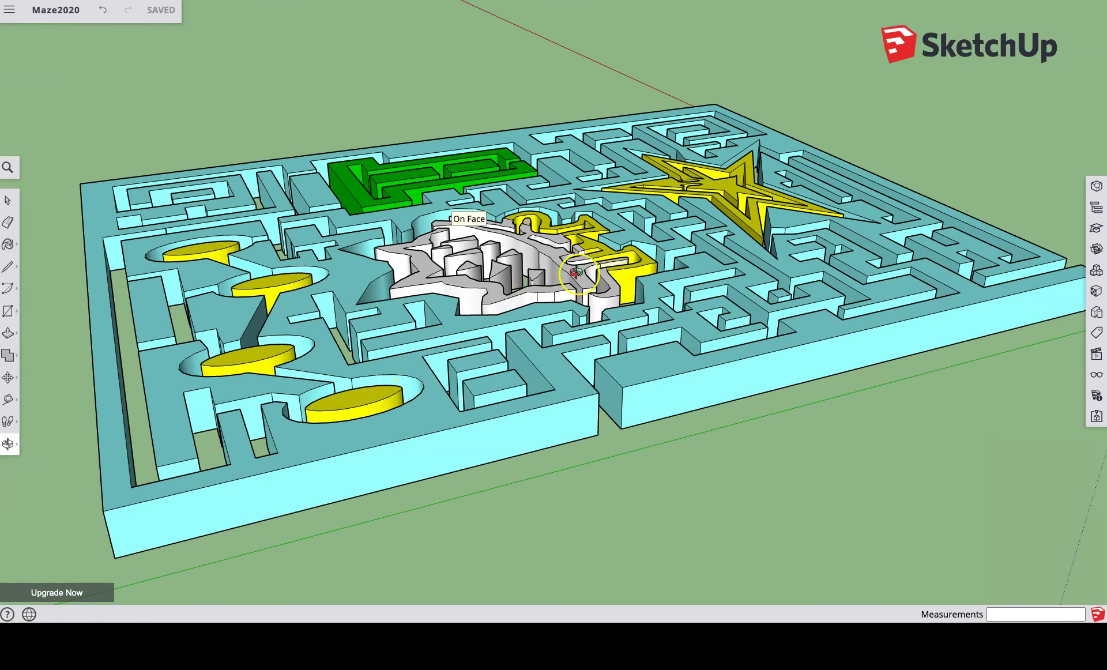
left_click_drag(773, 242, 301, 359)
left_click_drag(779, 347, 490, 407)
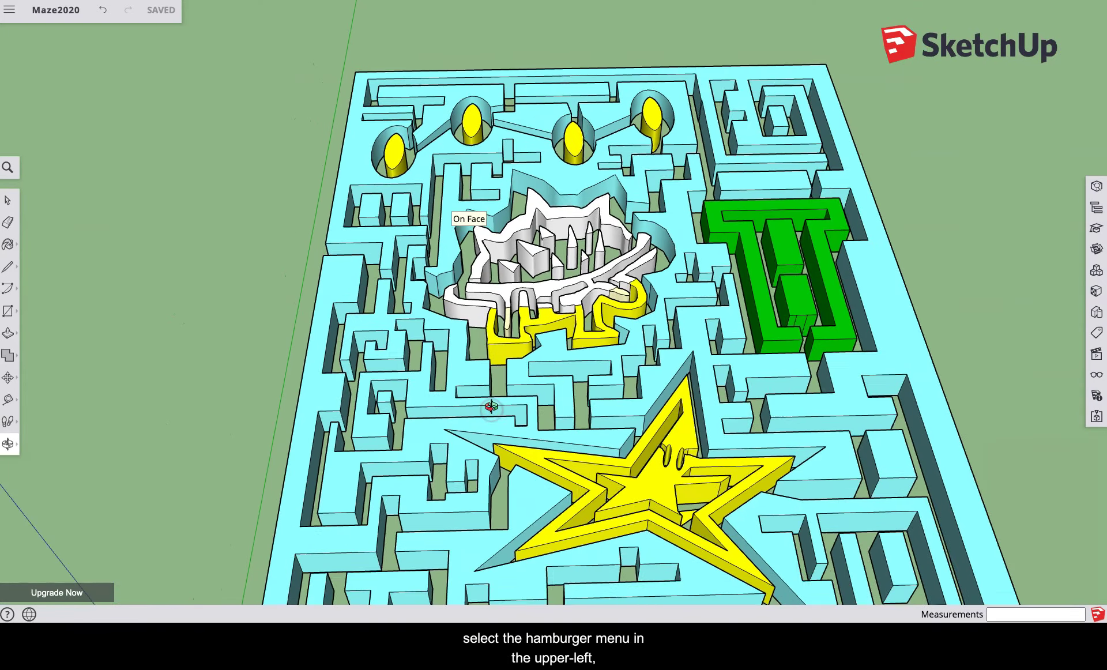
scroll(491, 407, "down", 5)
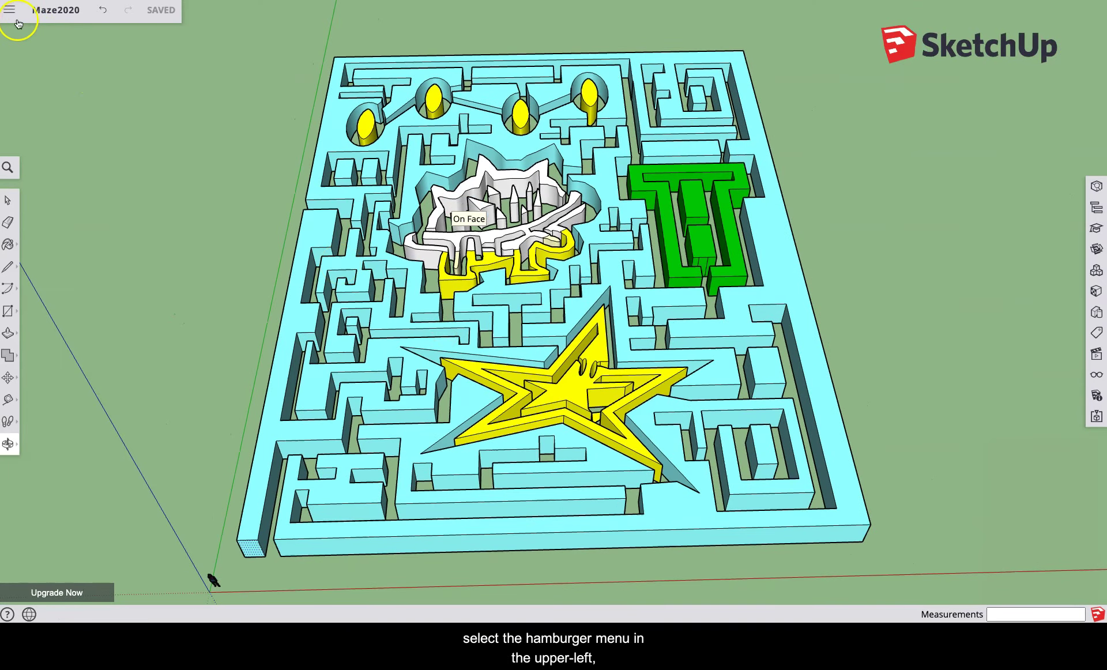
Step: Export the current maze view as a PNG, downloading Maze2020 (1).png
left_click(18, 22)
left_click(39, 168)
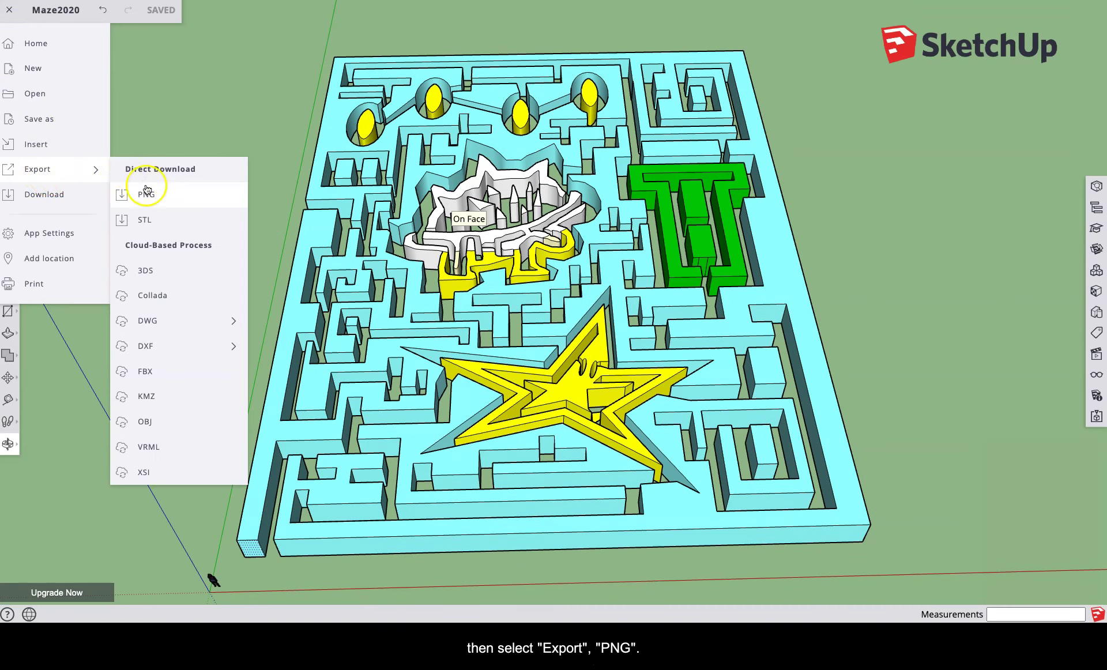
left_click(160, 194)
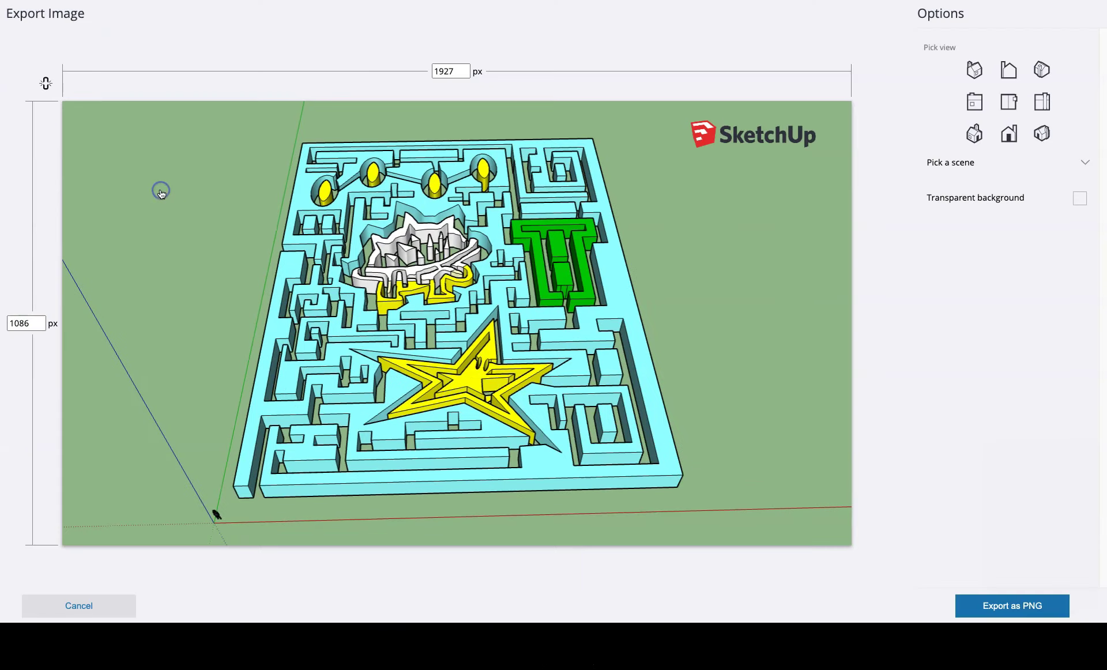
left_click(966, 608)
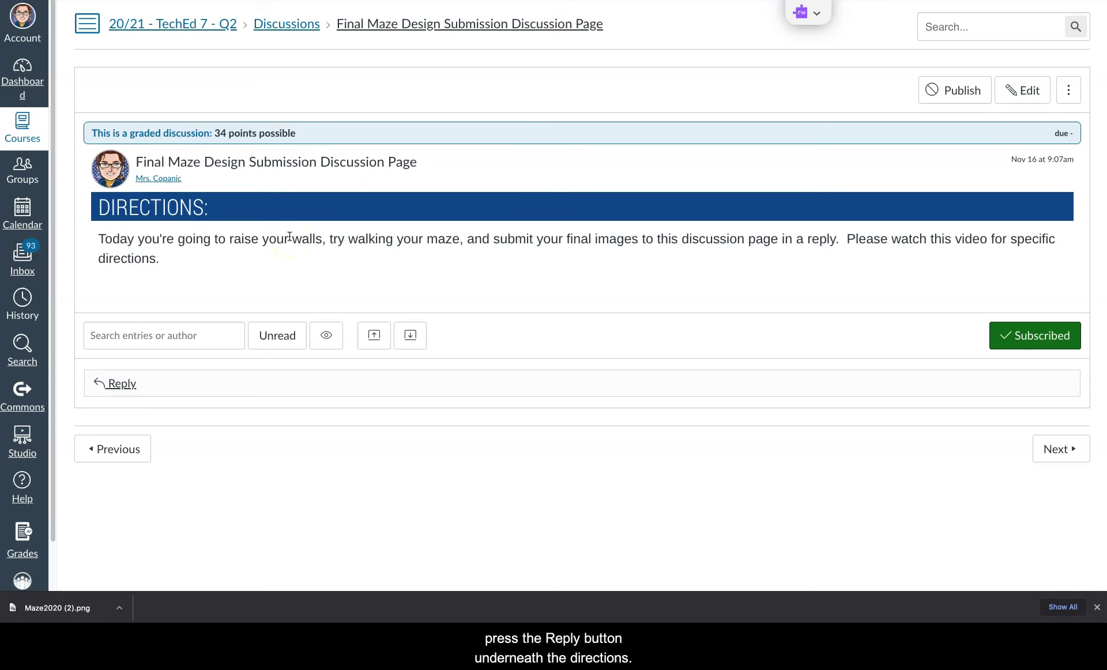
Step: Reply on the Final Maze Design Submission page and bring up the editor's Upload Image dialog
left_click(120, 384)
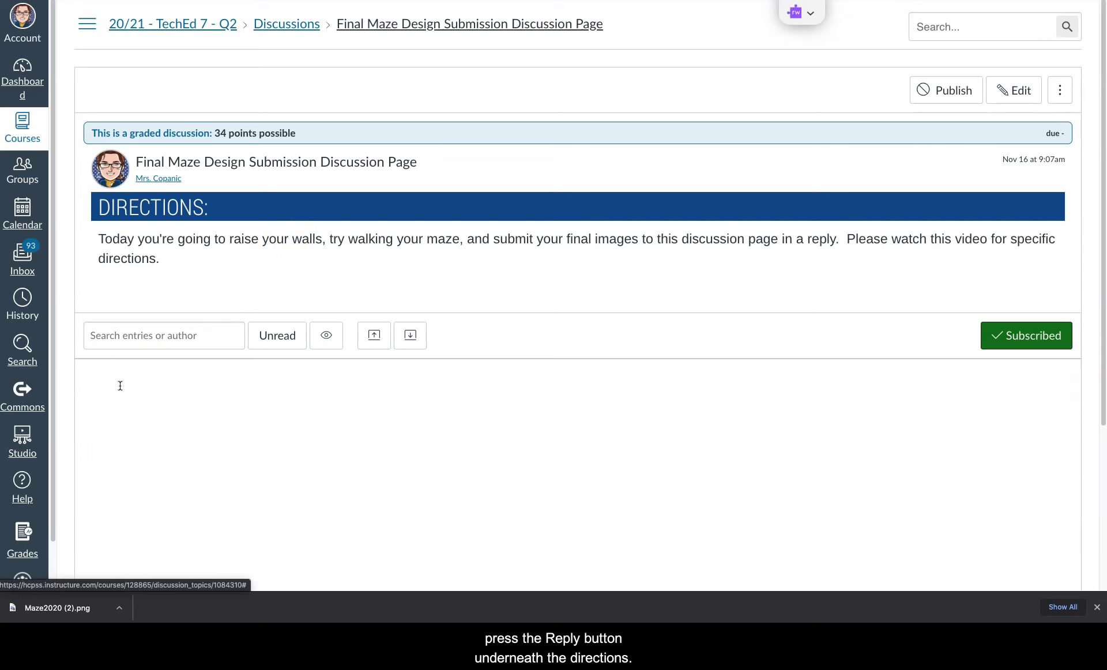
scroll(523, 482, "down", 2)
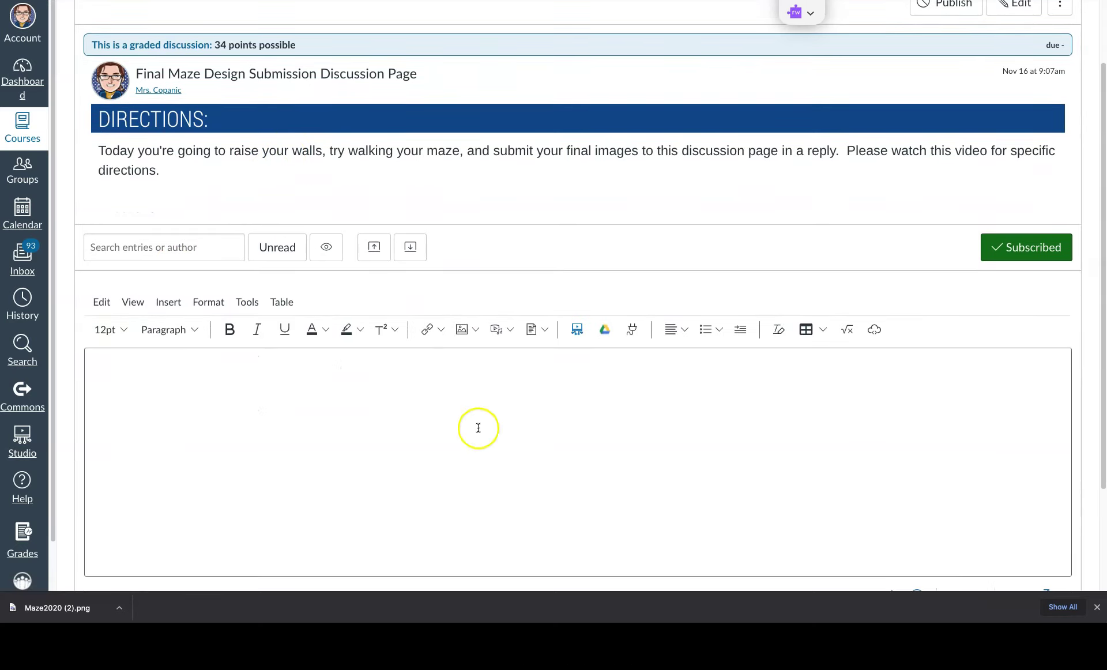
left_click(461, 334)
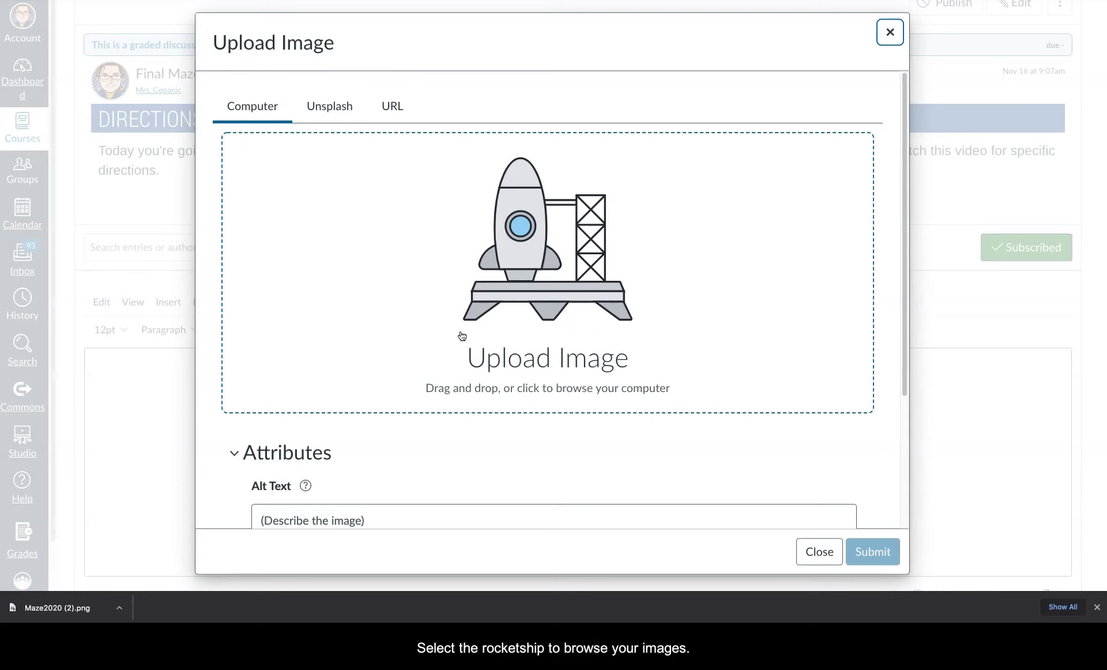
Step: Upload Maze2020 (2).png from Downloads and insert it into the reply
left_click(515, 282)
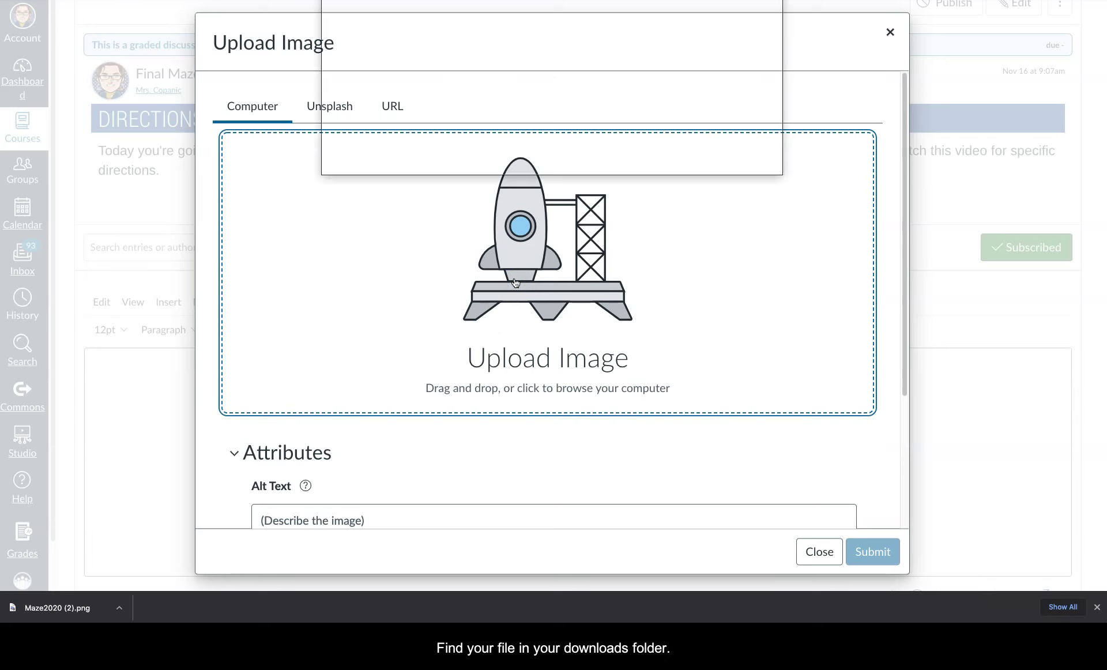
left_click(387, 38)
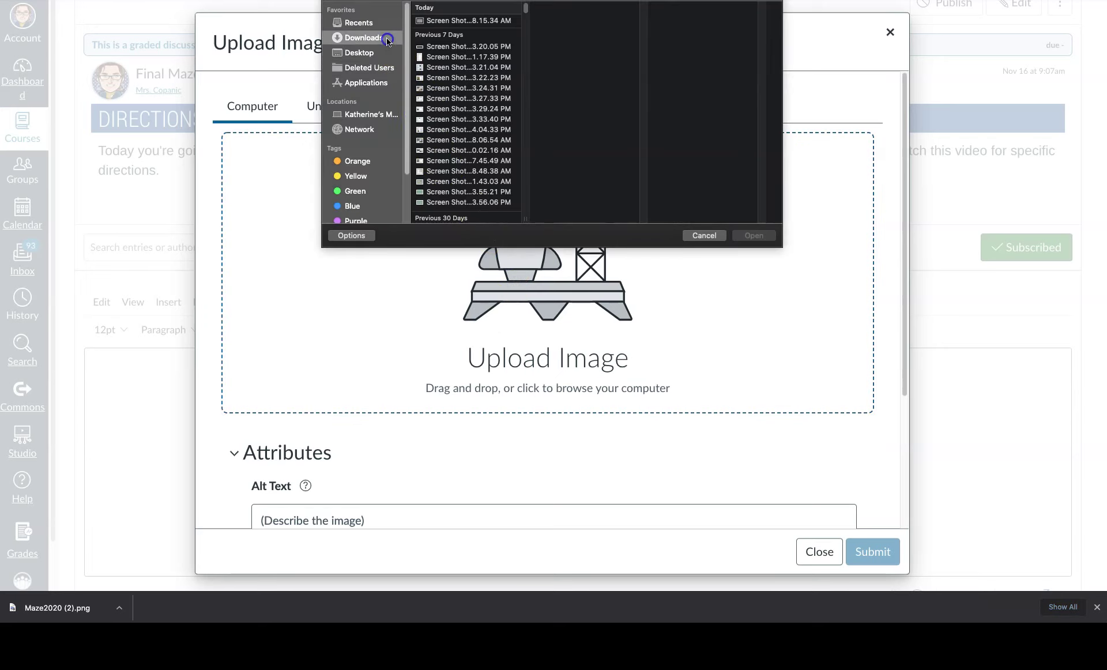
left_click(470, 22)
double_click(470, 21)
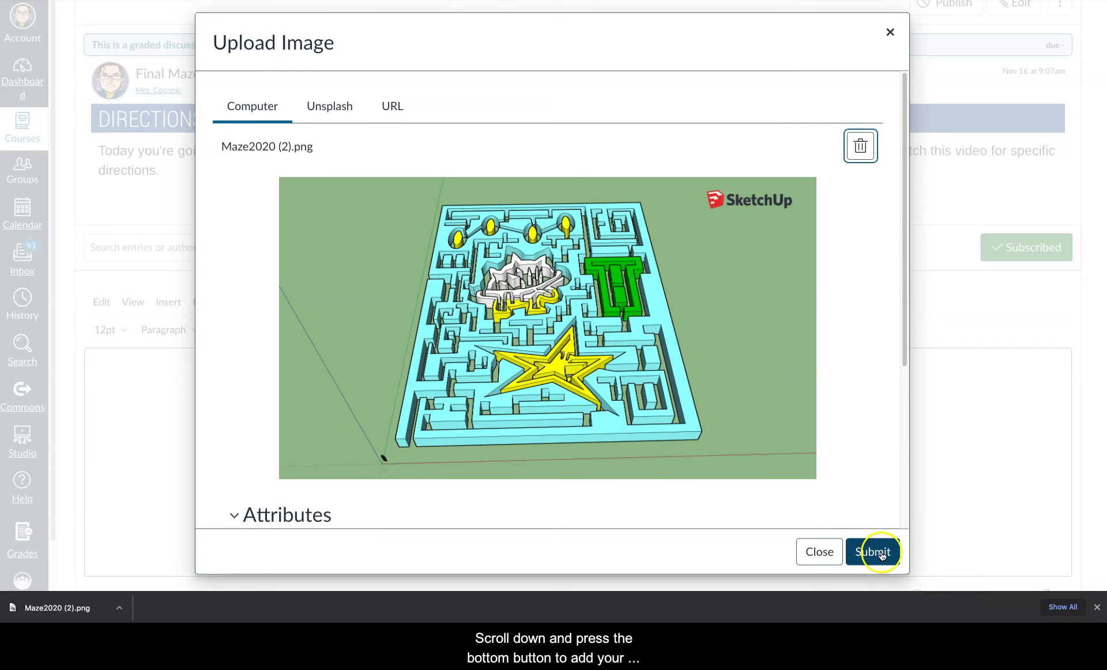
left_click(881, 554)
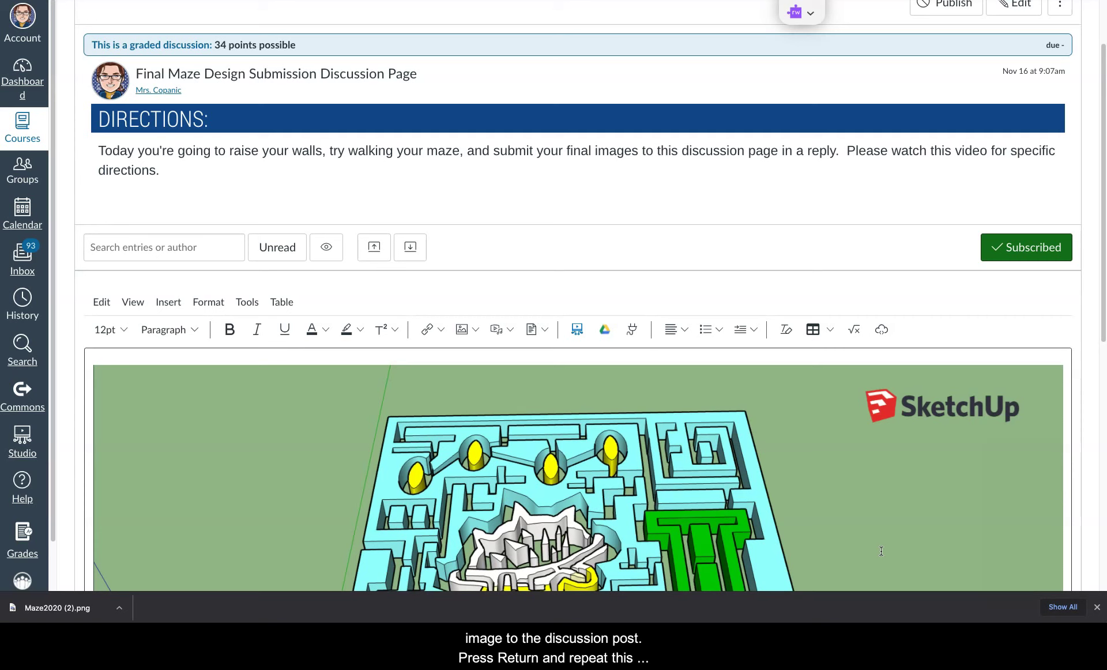
Step: Insert a second copy of Maze2020 (2).png below the first and select it
scroll(874, 542, "down", 1)
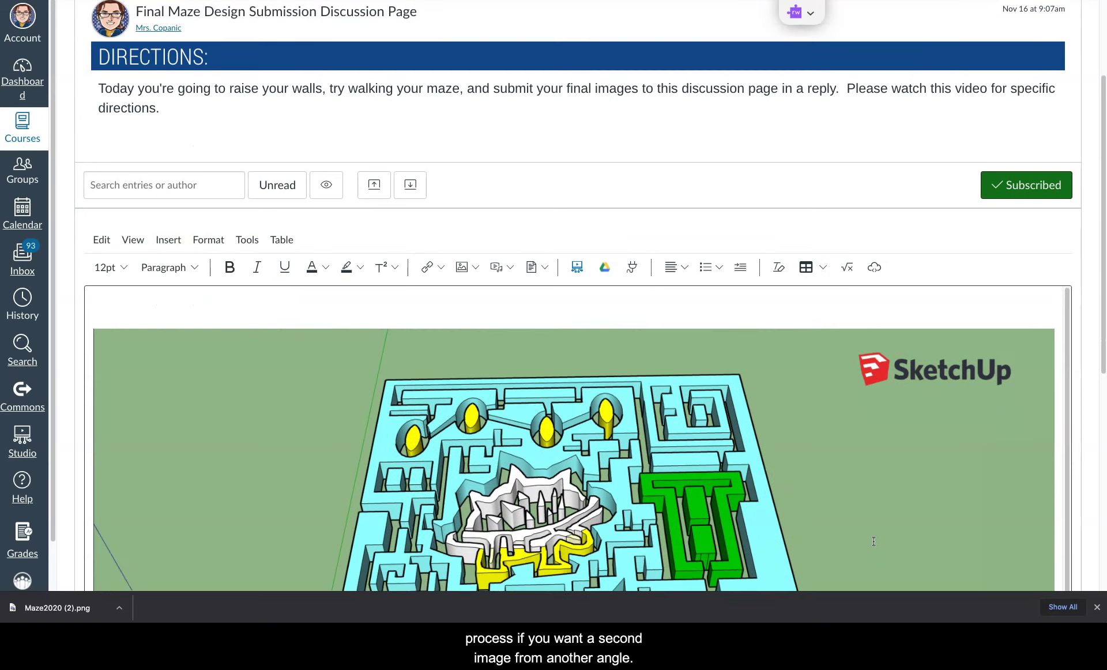
left_click(463, 267)
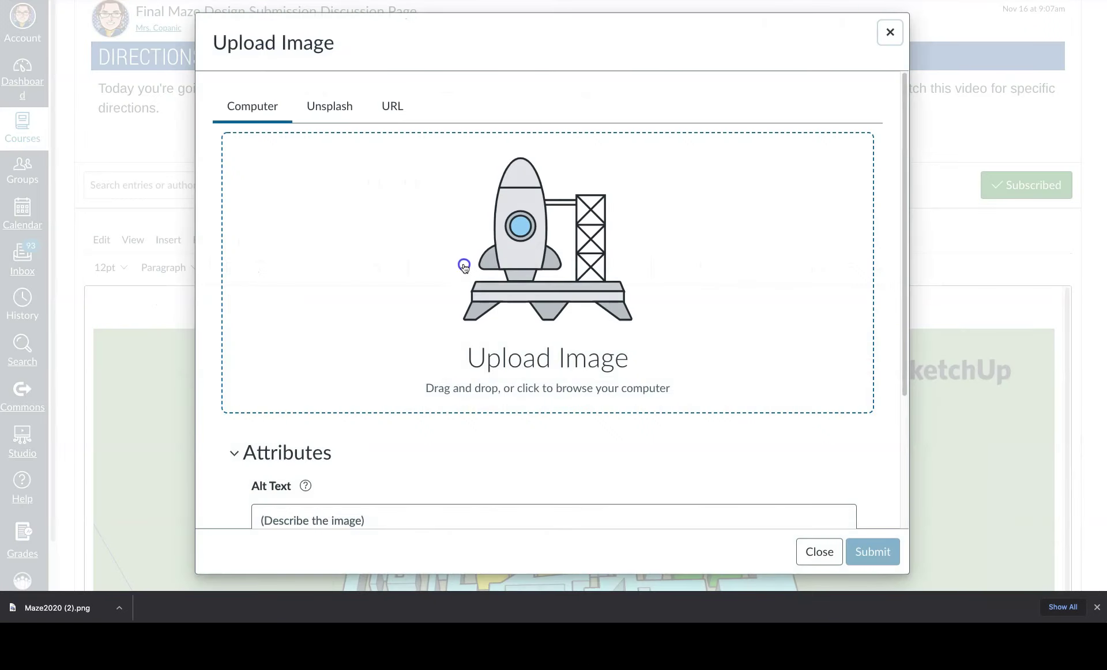
left_click(464, 265)
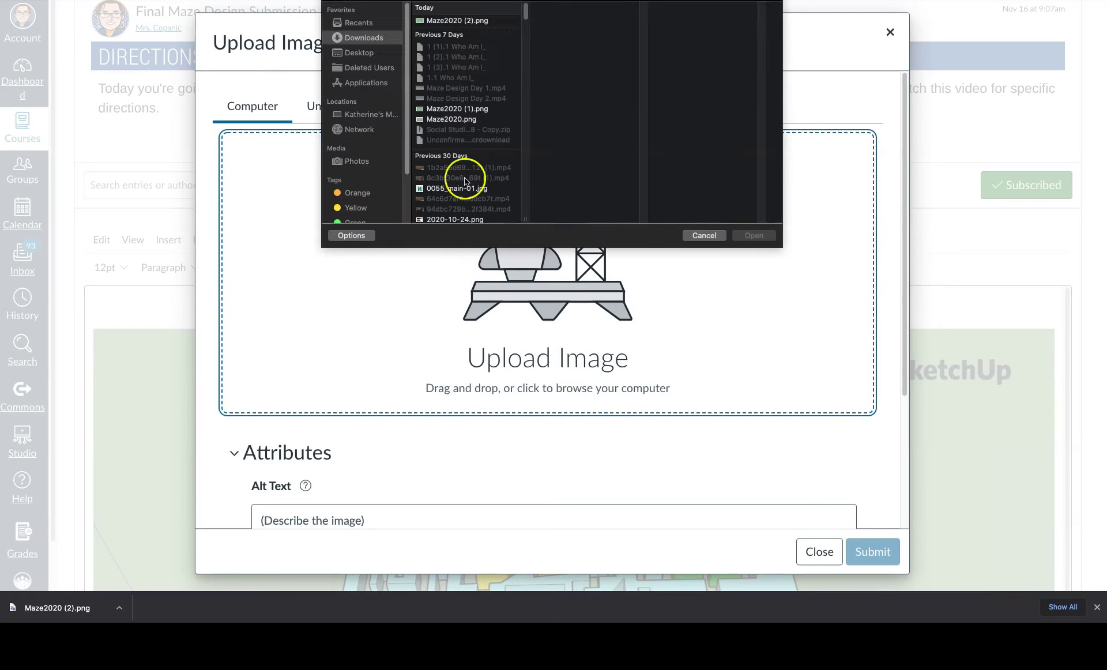
double_click(464, 22)
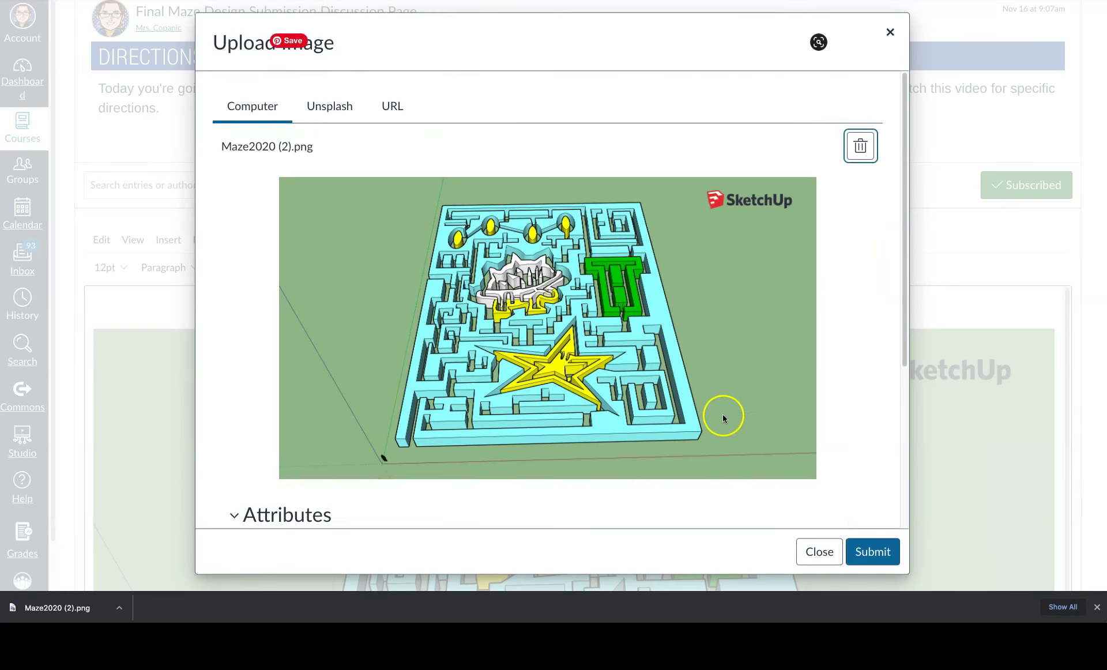
left_click(872, 551)
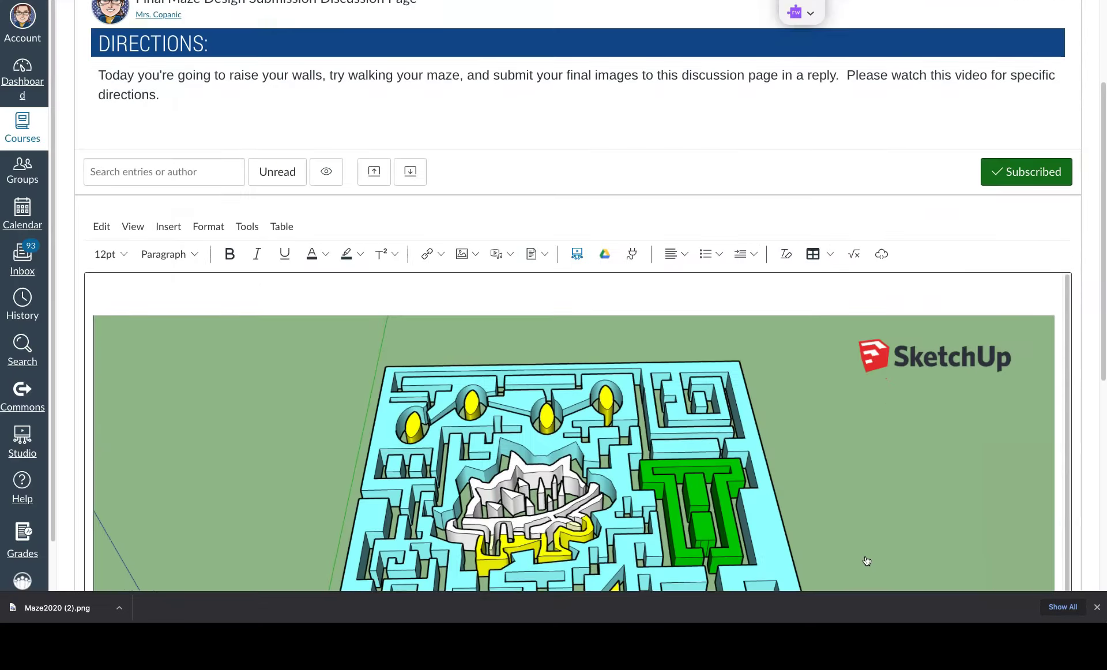
left_click(673, 521)
Step: Shrink the first maze image to 1107 x 624 and resize the second image to match
left_click(655, 412)
scroll(655, 412, "down", 4)
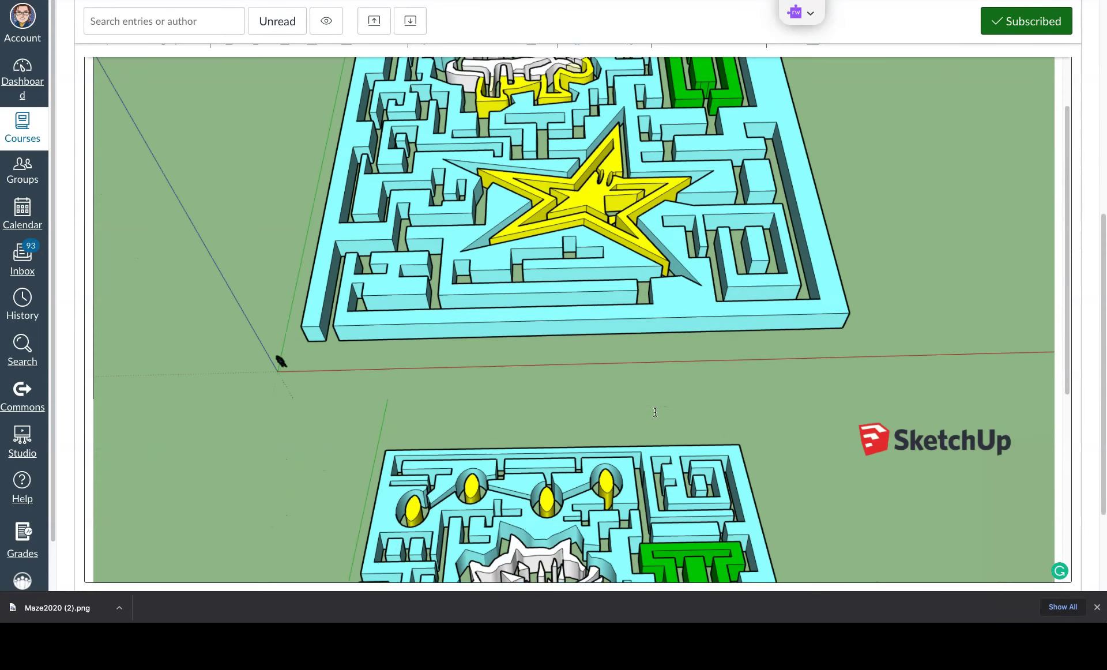
scroll(655, 412, "up", 4)
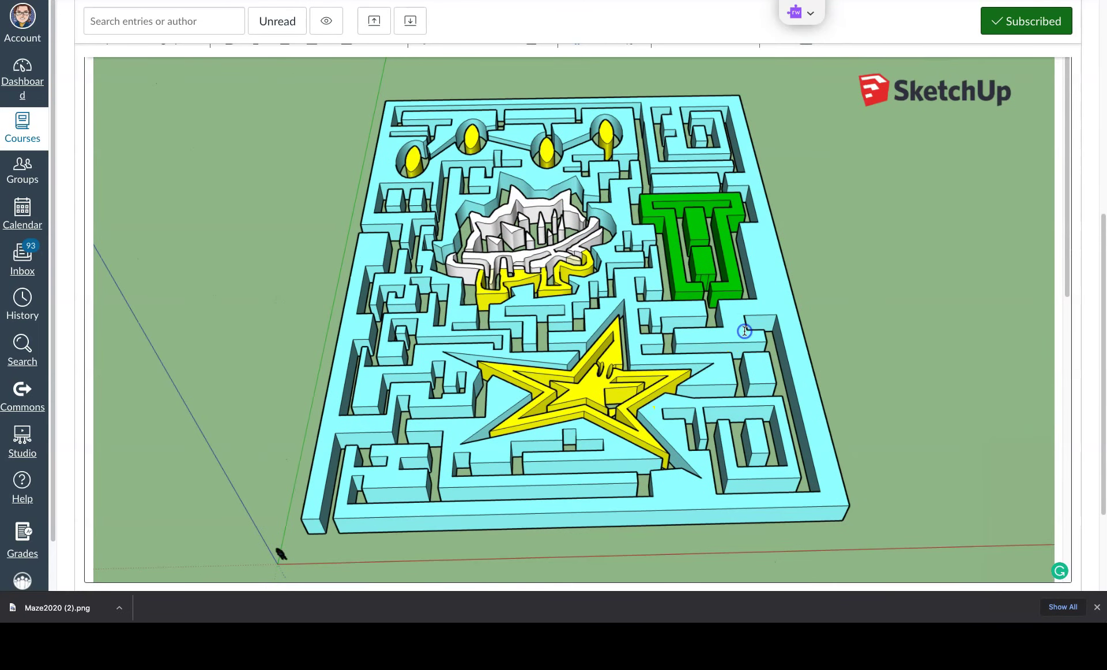
left_click(744, 331)
left_click_drag(1054, 170, 908, 243)
scroll(759, 384, "down", 4)
left_click(761, 384)
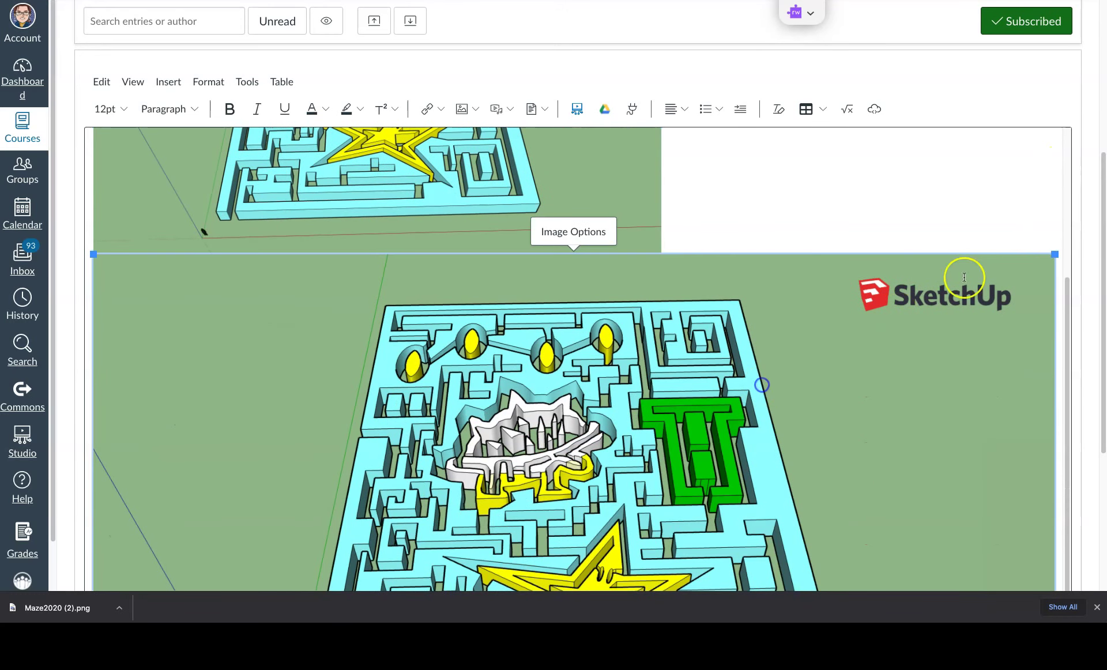
left_click_drag(1055, 254, 736, 323)
Step: Post the reply so the maze pictures appear on the discussion page
scroll(763, 355, "down", 3)
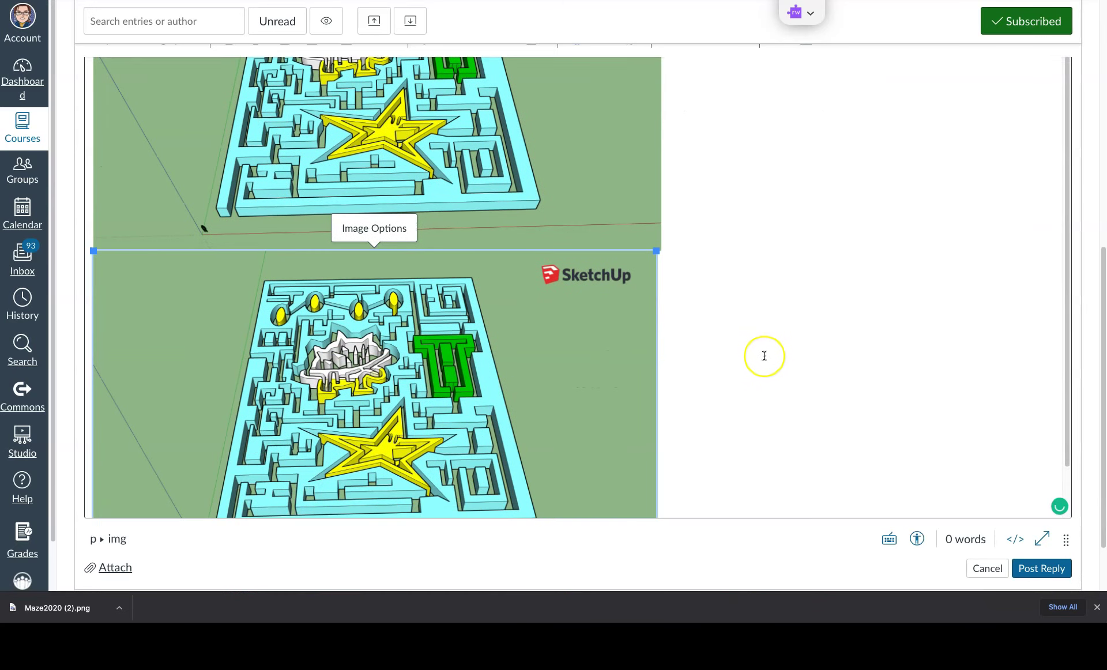
scroll(764, 355, "down", 2)
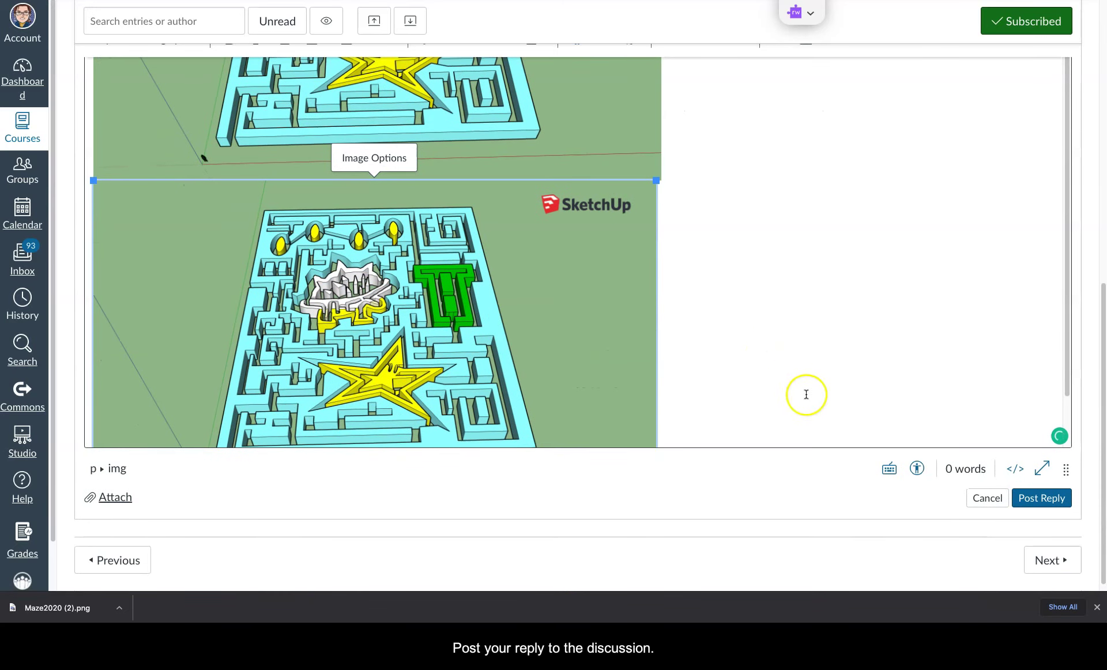
left_click(1041, 497)
scroll(762, 452, "down", 10)
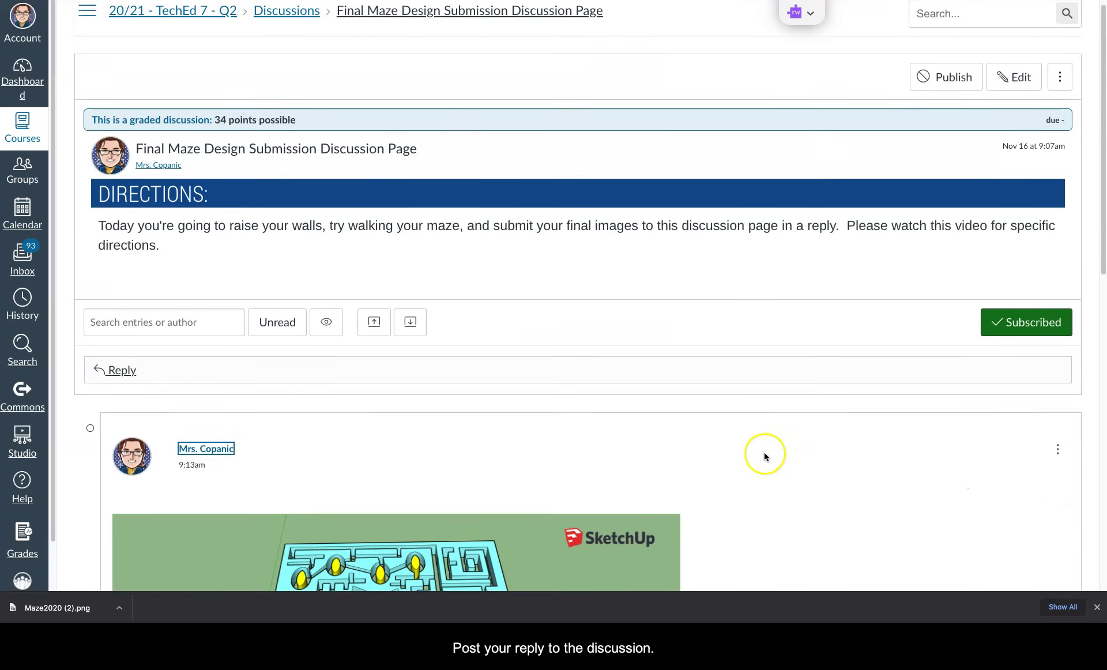